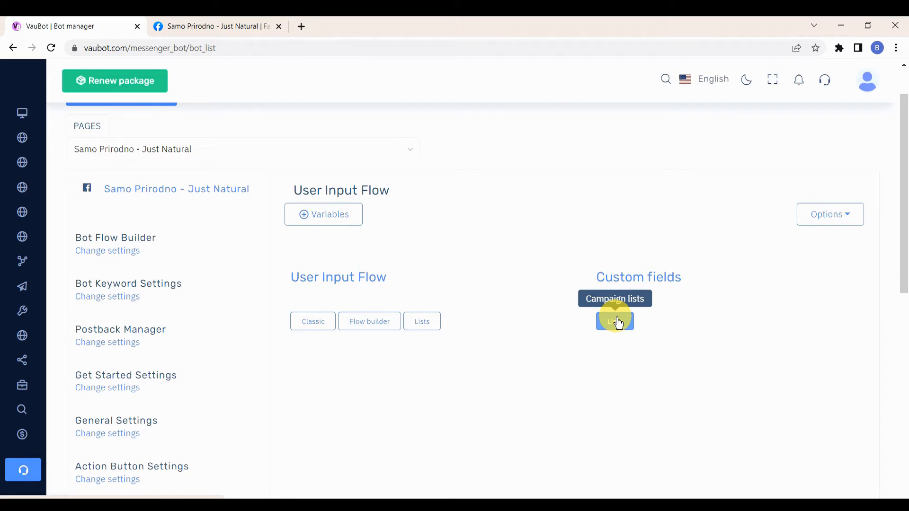
Open the flow builder for user input flows and add a Trigger keywords block connected to the Start Bot Flow's Trigger.
{"action": "left_click", "coordinate": [377, 325]}
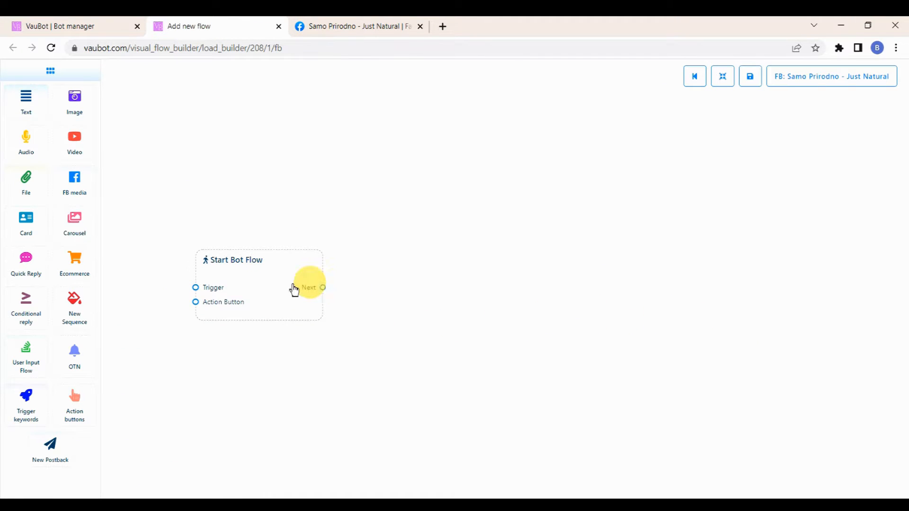
{"action": "left_click_drag", "start_coordinate": [274, 283], "coordinate": [370, 286]}
{"action": "left_click_drag", "start_coordinate": [26, 400], "coordinate": [294, 293]}
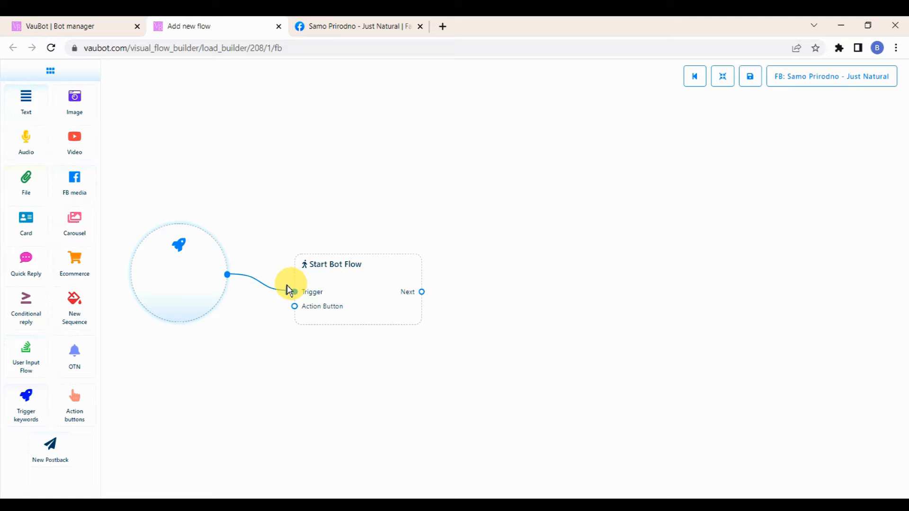
Title the Start Bot Flow block "User Input Bot".
{"action": "double_click", "coordinate": [331, 269]}
{"action": "left_click", "coordinate": [782, 123]}
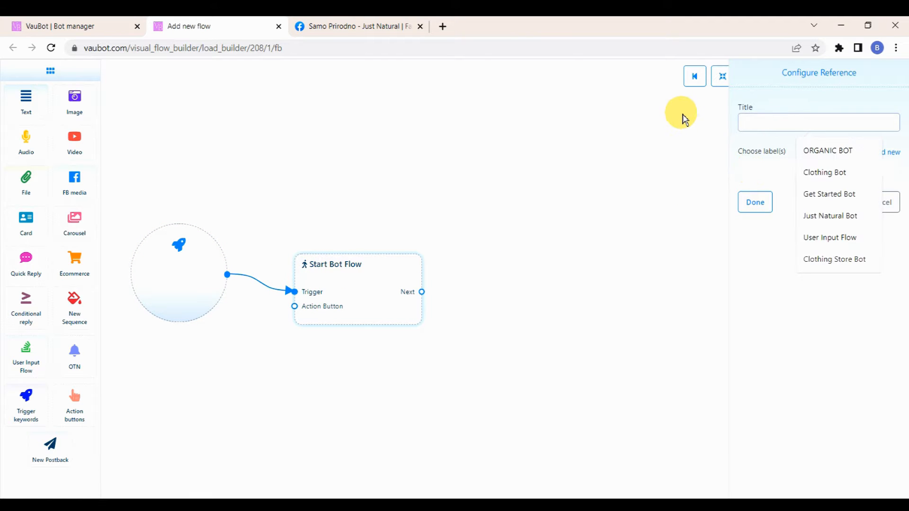
{"action": "type", "text": "User Inp"}
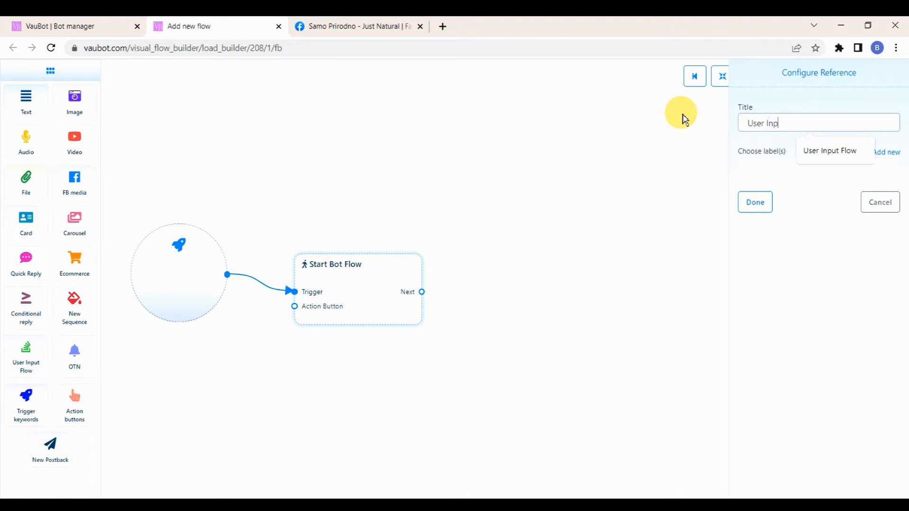
{"action": "type", "text": "ut Bot"}
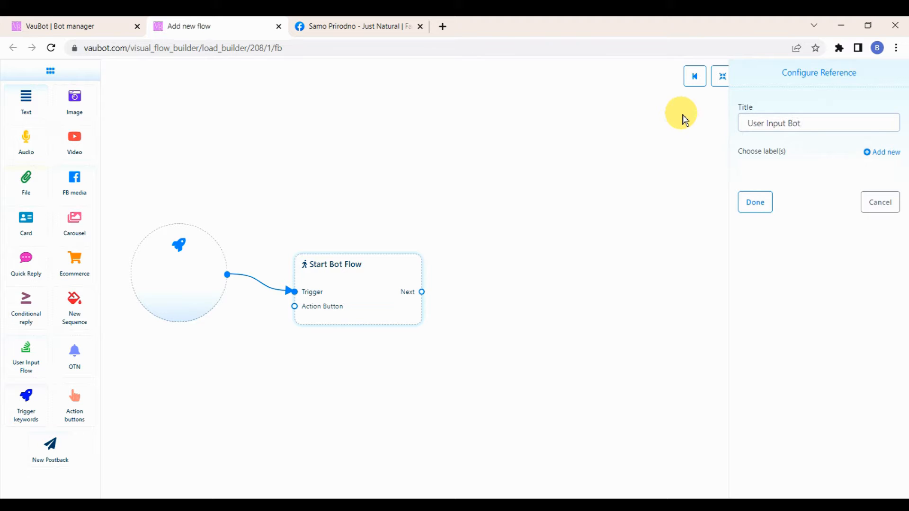
{"action": "left_click", "coordinate": [758, 203]}
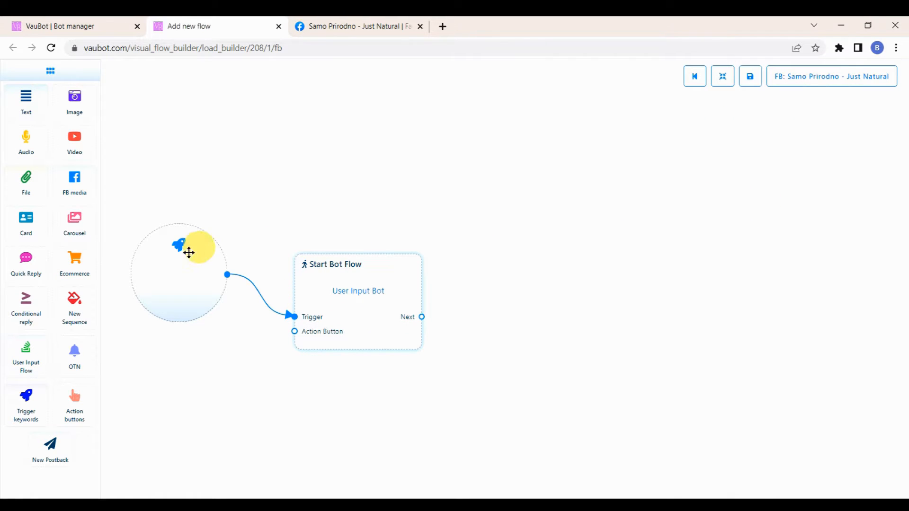
Configure the trigger block with the keywords "Hello, Hi" and the String match reply type.
{"action": "double_click", "coordinate": [188, 253]}
{"action": "type", "text": "Hello, Hi"}
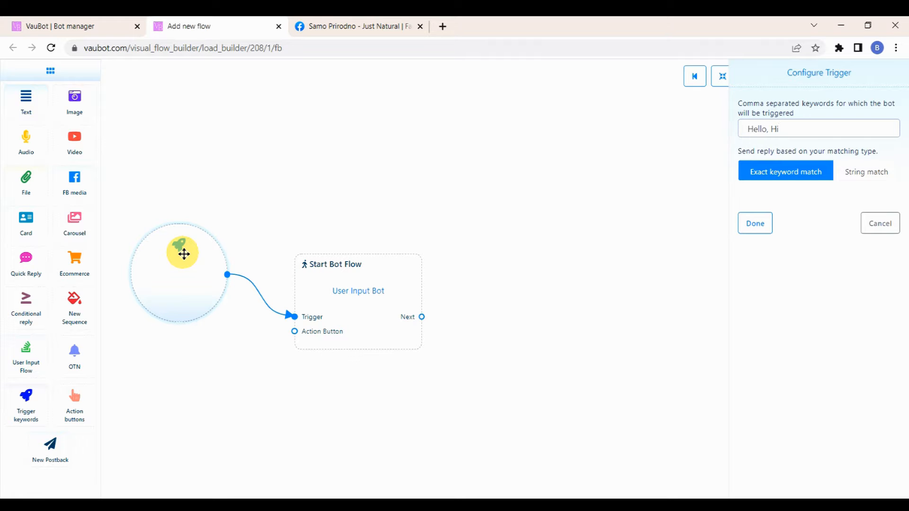
{"action": "left_click", "coordinate": [860, 173]}
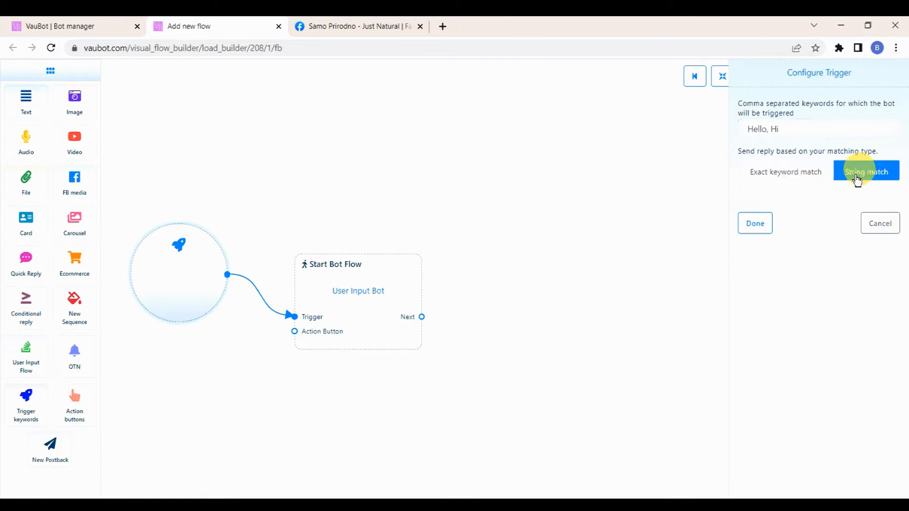
{"action": "left_click", "coordinate": [767, 224]}
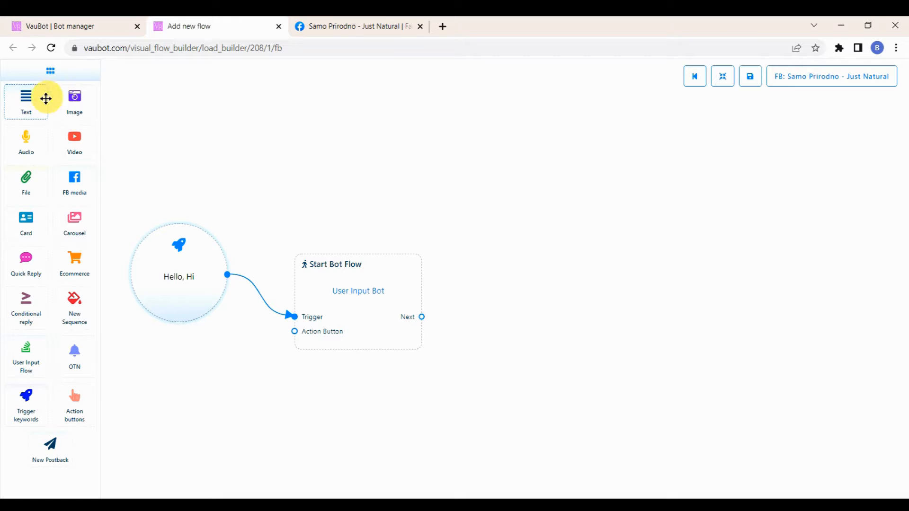
Add a Text block beside Start Bot Flow and connect Start Bot Flow's Next output to its Reply input.
{"action": "left_click_drag", "start_coordinate": [46, 98], "coordinate": [515, 305]}
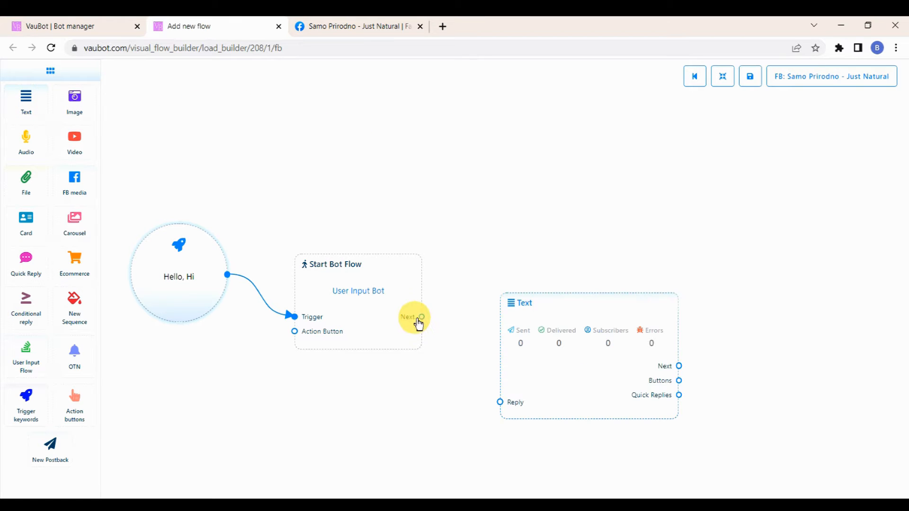
{"action": "left_click_drag", "start_coordinate": [419, 325], "coordinate": [497, 402]}
{"action": "left_click_drag", "start_coordinate": [469, 429], "coordinate": [428, 361]}
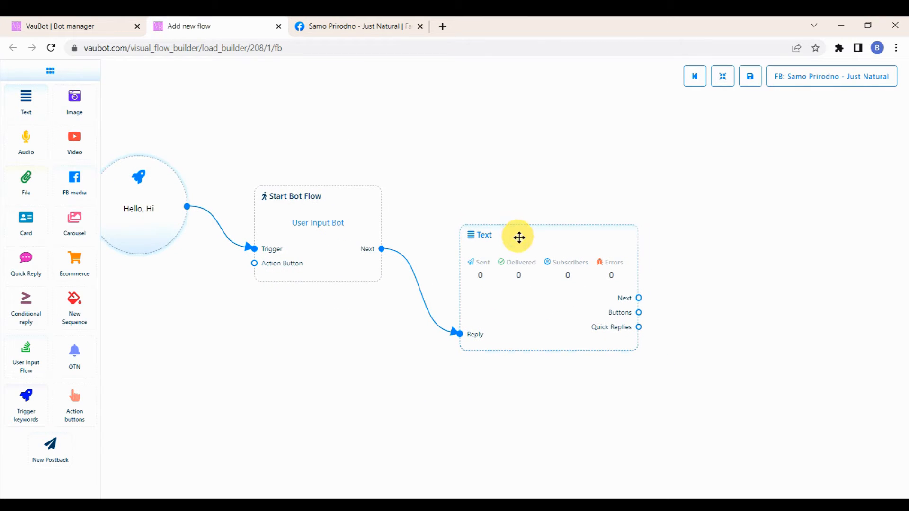
Begin the Text block's reply message with "Thank you for visiting our page" followed by the first-name variable.
{"action": "double_click", "coordinate": [519, 237]}
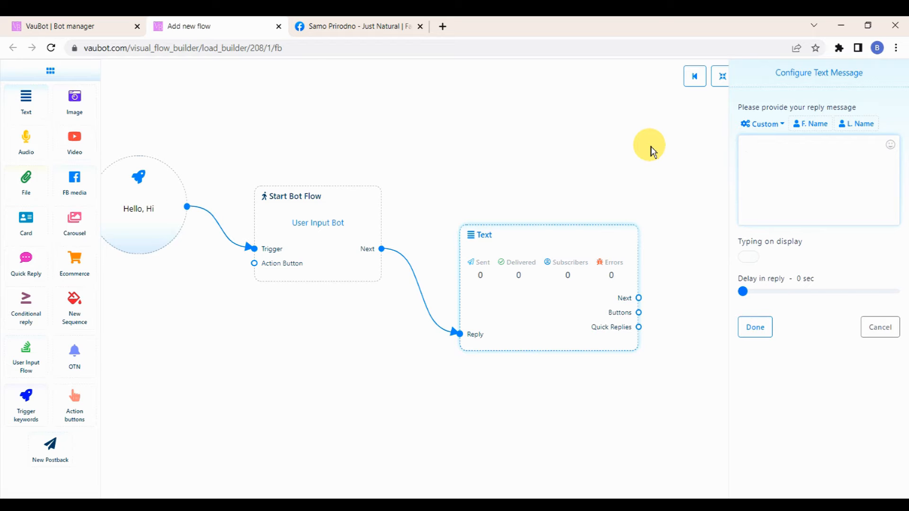
{"action": "type", "text": "Thank you for visiting our page"}
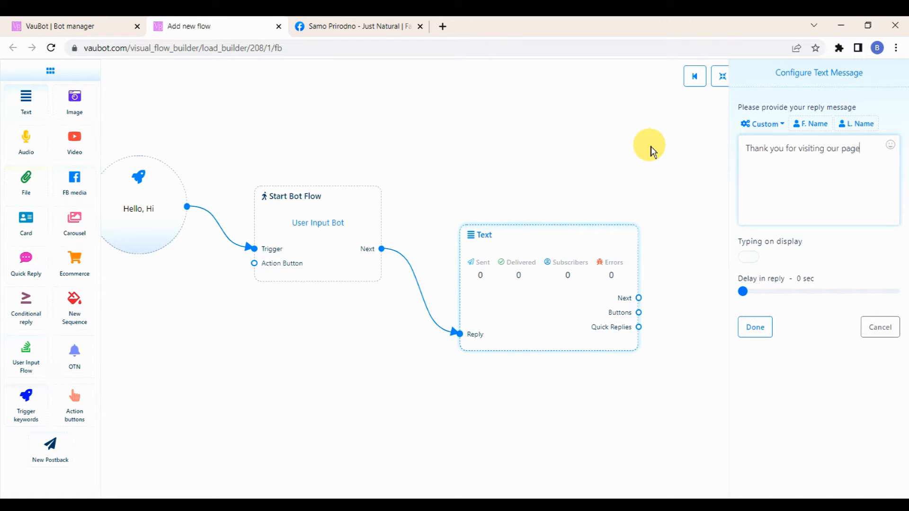
{"action": "left_click", "coordinate": [808, 124]}
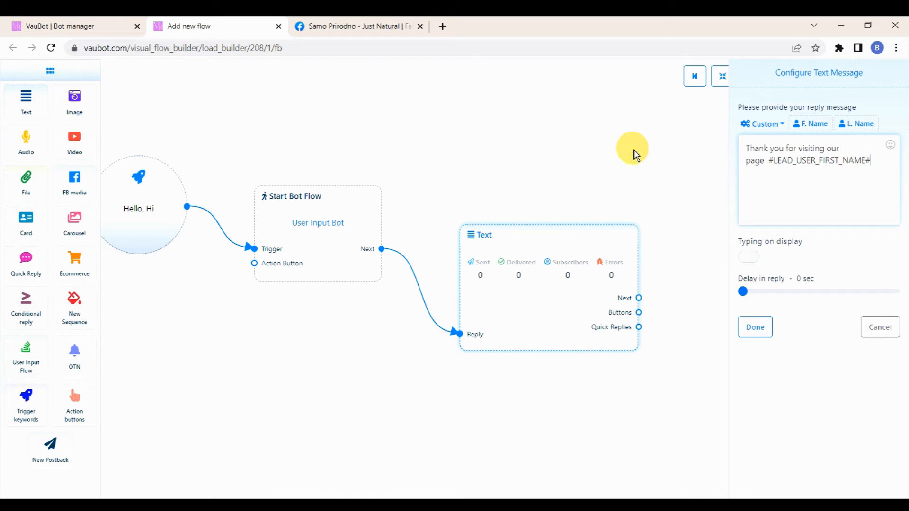
Extend the message with "We would like to get to know you better in order to serve you better" and a smiling emoji.
{"action": "type", "text": "We would like to get to know you"}
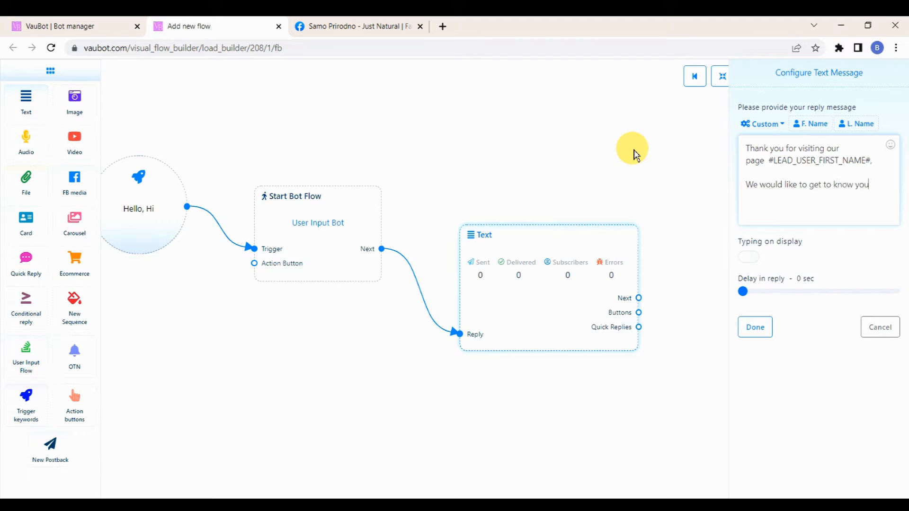
{"action": "type", "text": " better in order to serve you better"}
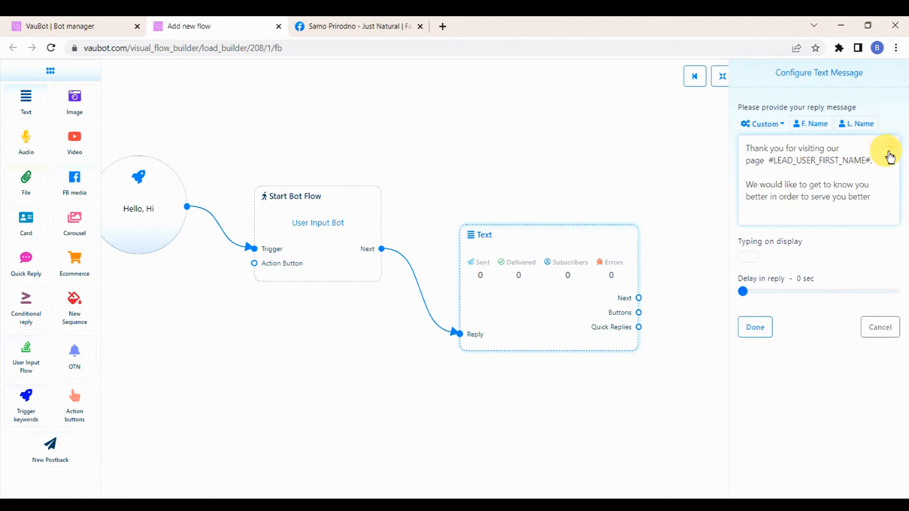
{"action": "left_click", "coordinate": [890, 145]}
{"action": "left_click", "coordinate": [774, 231]}
{"action": "left_click", "coordinate": [890, 146]}
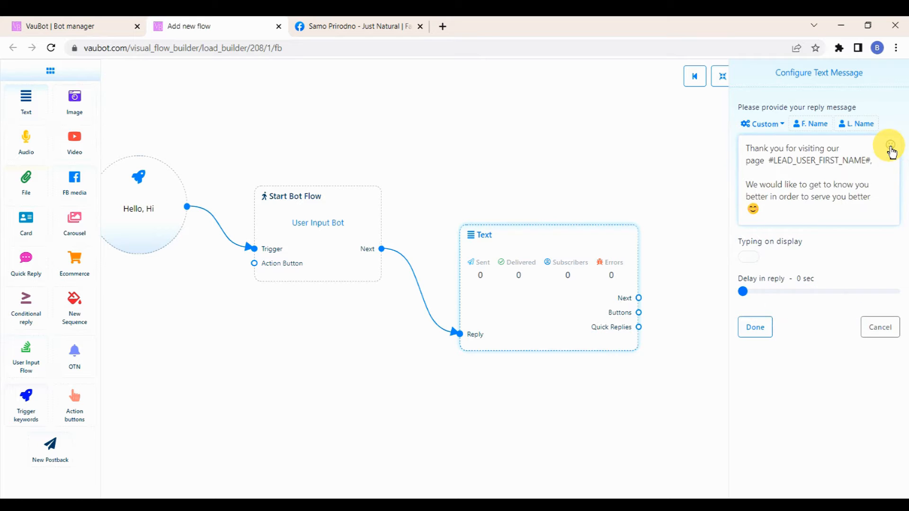
Enable the typing display with a 1 sec reply delay and save the text message.
{"action": "left_click", "coordinate": [748, 257]}
{"action": "left_click", "coordinate": [747, 292]}
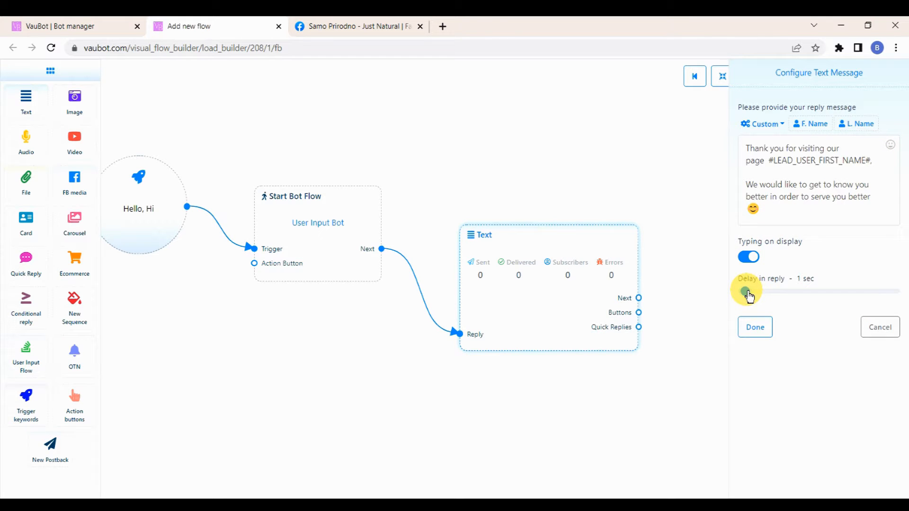
{"action": "left_click", "coordinate": [755, 327]}
Add a User Input Flow block and connect the Text block's Next output to its Reply input.
{"action": "left_click_drag", "start_coordinate": [755, 331], "coordinate": [609, 237]}
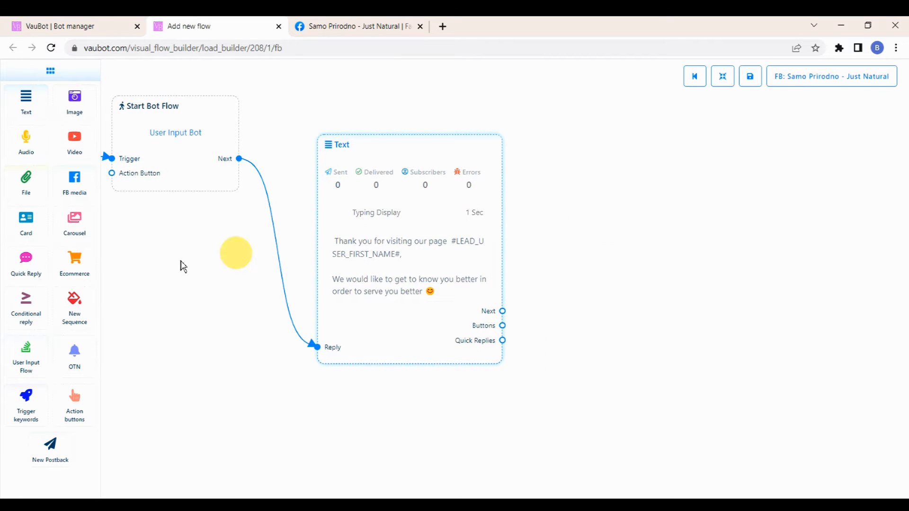
{"action": "left_click_drag", "start_coordinate": [26, 352], "coordinate": [586, 266]}
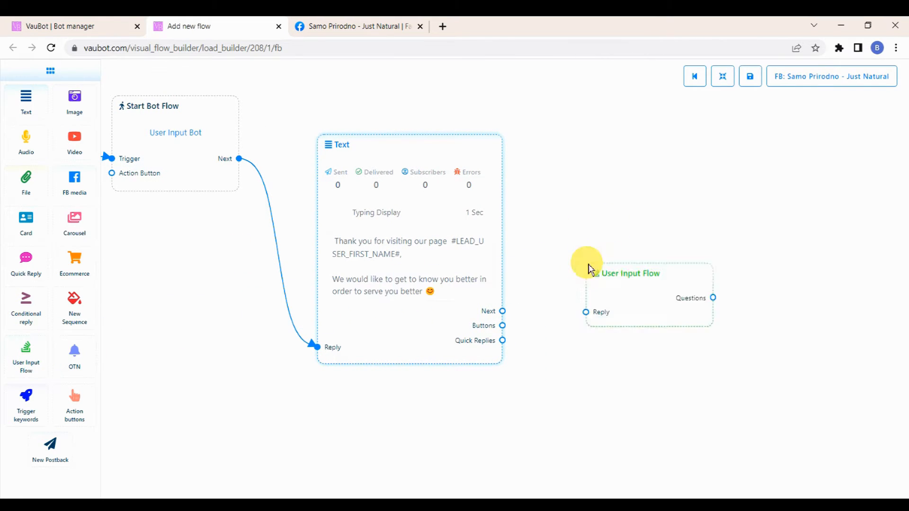
{"action": "left_click_drag", "start_coordinate": [502, 311], "coordinate": [600, 369]}
Configure the User Input Flow block with a new input flow whose campaign name is "User Input Campaign".
{"action": "double_click", "coordinate": [646, 296]}
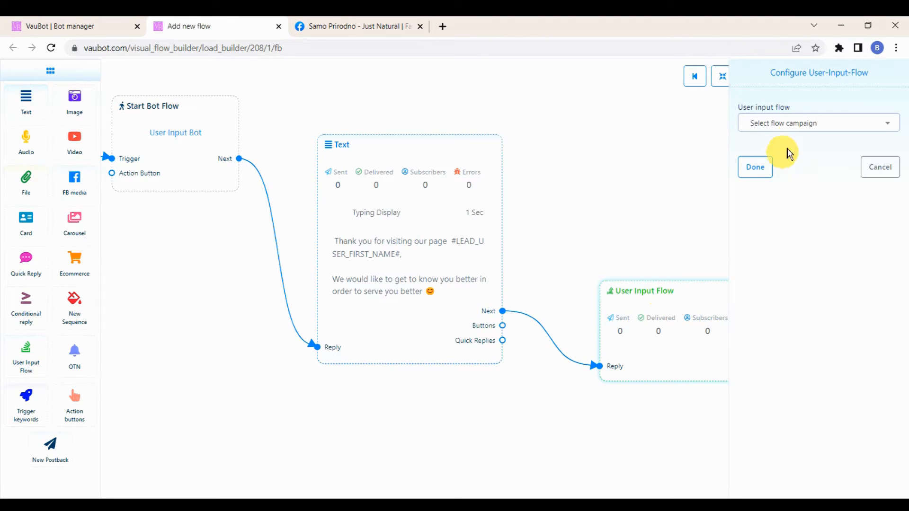
{"action": "left_click", "coordinate": [815, 127]}
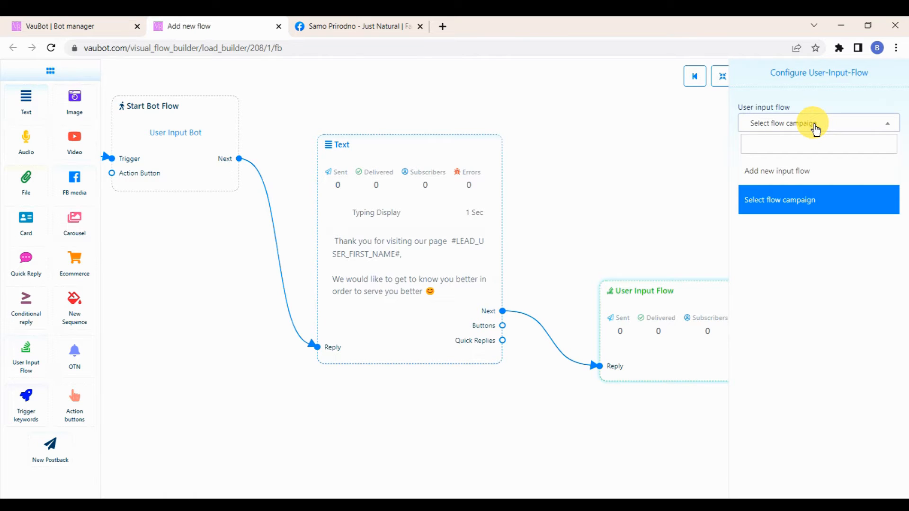
{"action": "left_click", "coordinate": [797, 171]}
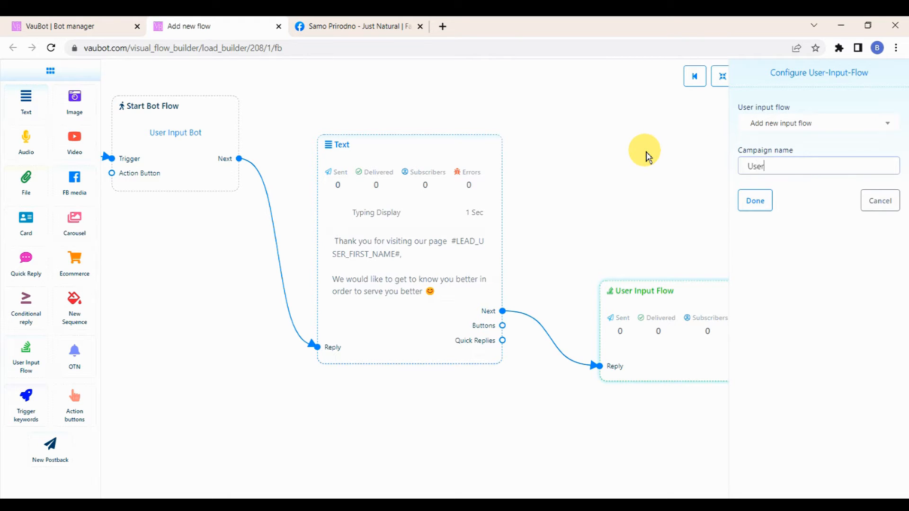
{"action": "type", "text": "User Input Campaign"}
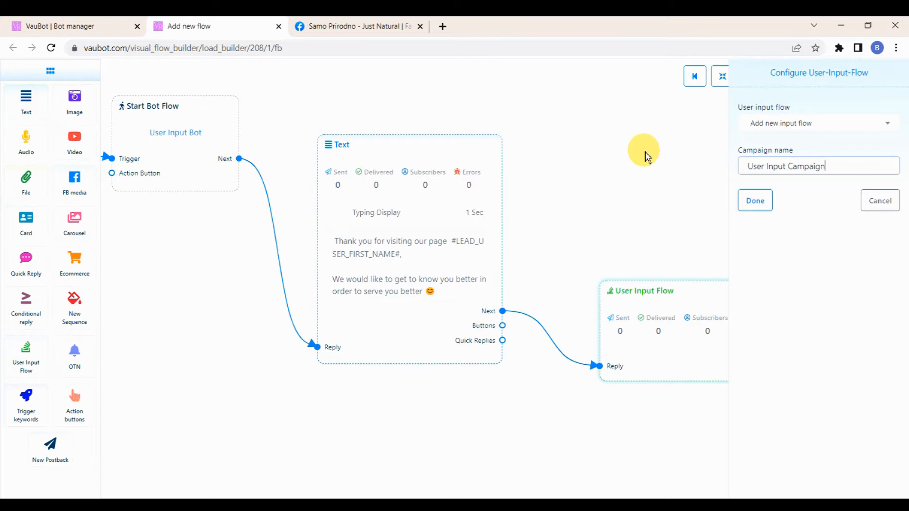
{"action": "left_click", "coordinate": [750, 207]}
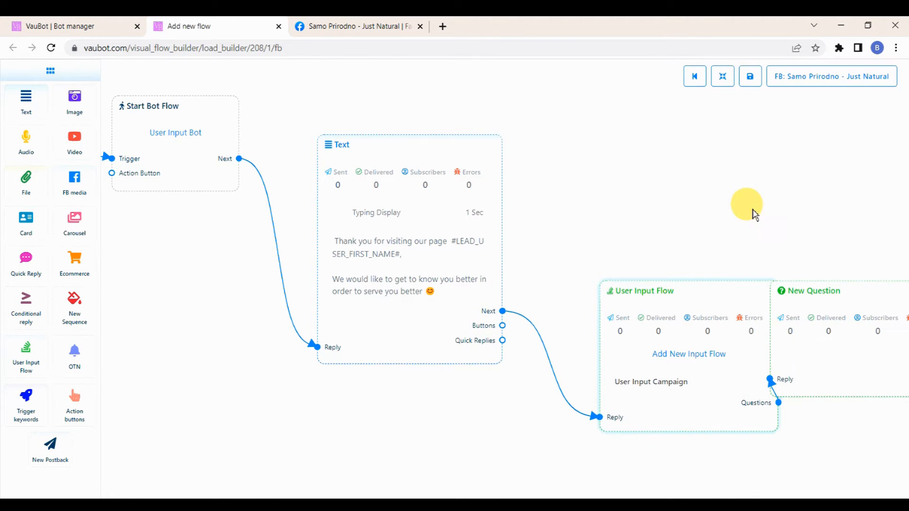
Move the New Question block clear of the User Input Flow block so the two no longer overlap.
{"action": "left_click_drag", "start_coordinate": [746, 205], "coordinate": [423, 181]}
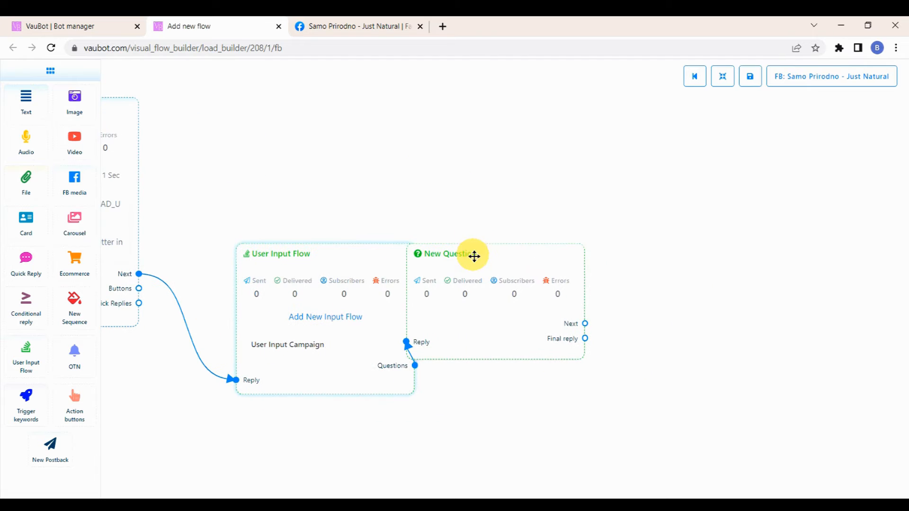
{"action": "left_click_drag", "start_coordinate": [473, 256], "coordinate": [550, 331]}
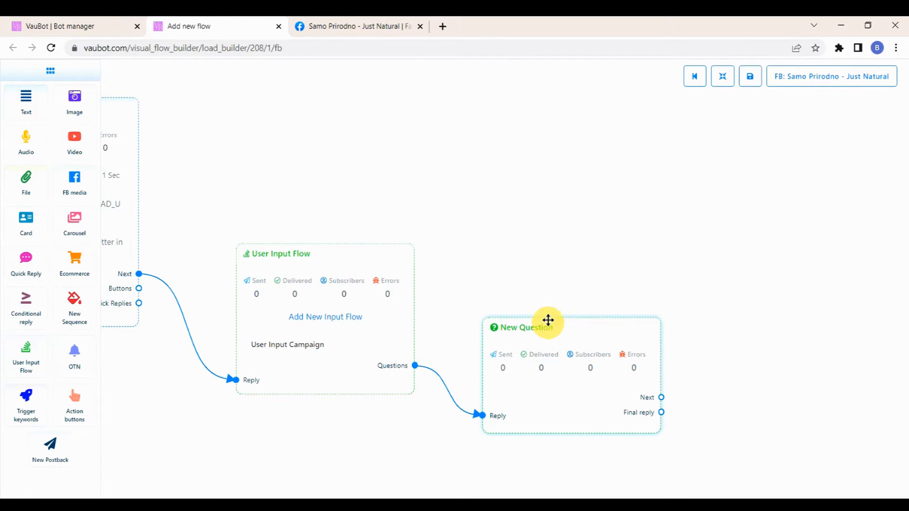
{"action": "left_click_drag", "start_coordinate": [540, 284], "coordinate": [513, 191]}
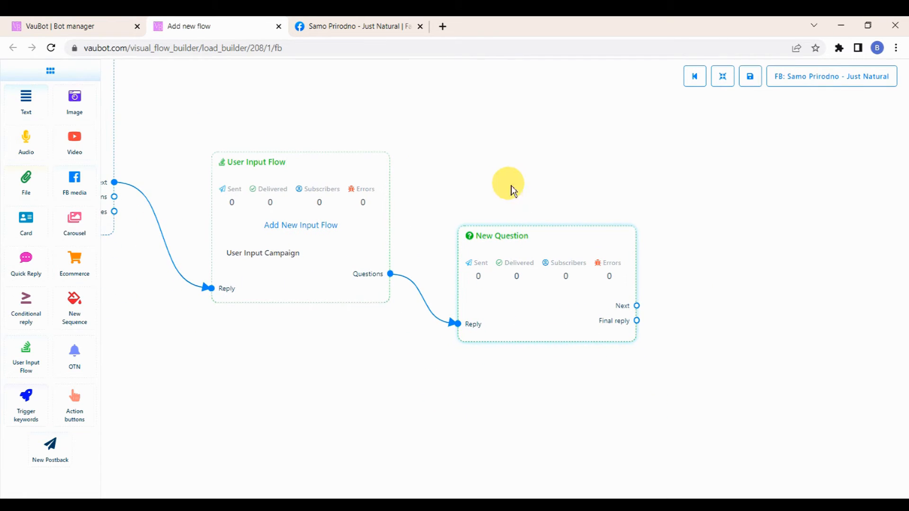
Open the New Question block's configuration and choose Free keyboard input as the question type.
{"action": "double_click", "coordinate": [530, 237]}
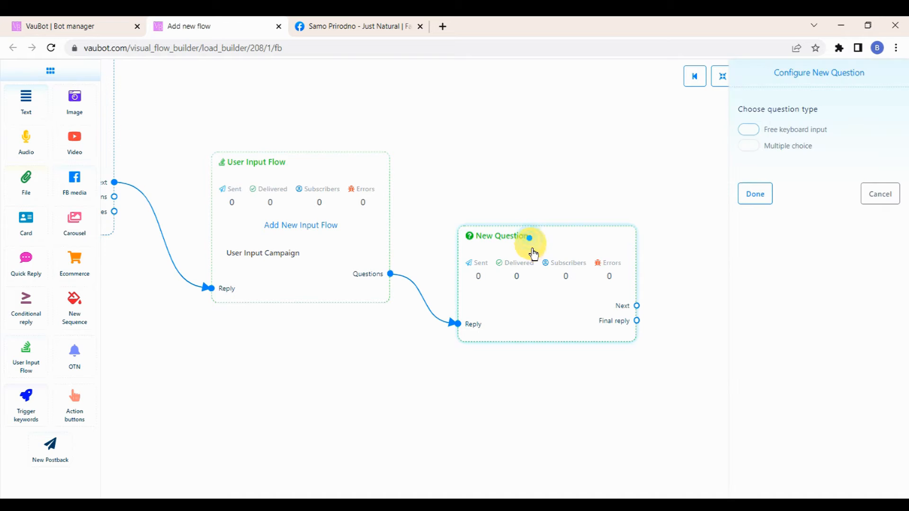
{"action": "left_click", "coordinate": [751, 133]}
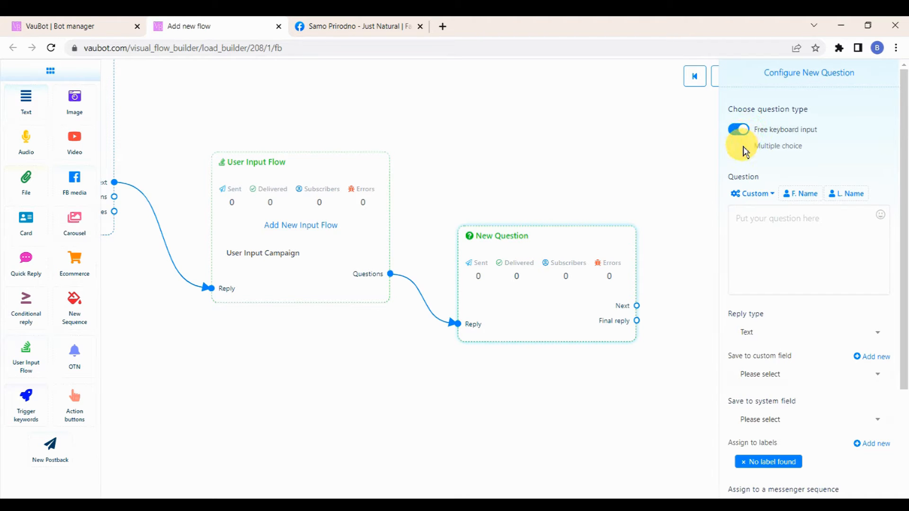
{"action": "left_click", "coordinate": [741, 147]}
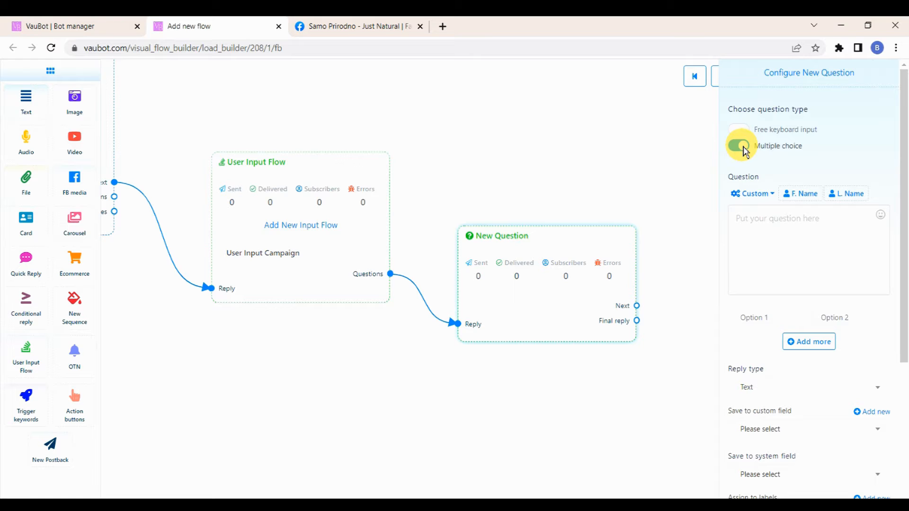
{"action": "left_click", "coordinate": [739, 133]}
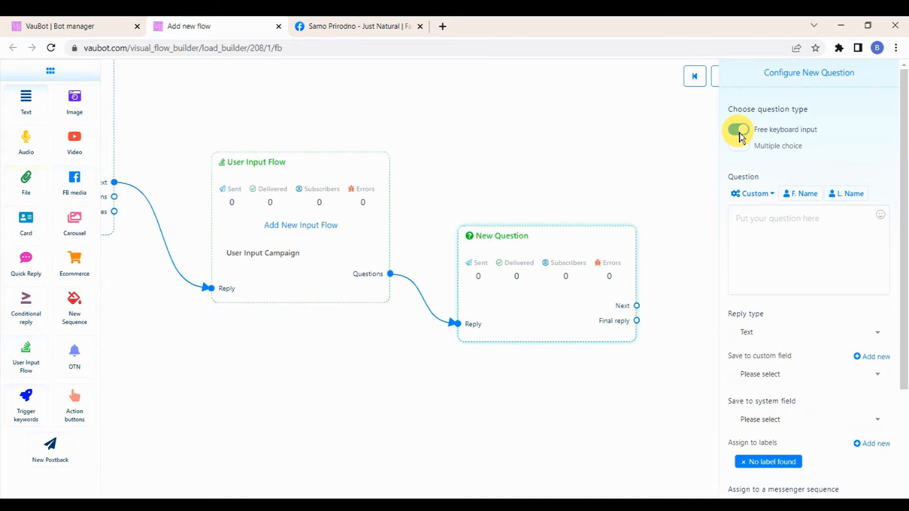
Write the question "Please tell us your gender #LEAD_USER_FIRST_NAME# as we have products for both, male and female.", inserting the first-name variable.
{"action": "scroll", "coordinate": [745, 137], "scroll_direction": "down", "scroll_amount": 1}
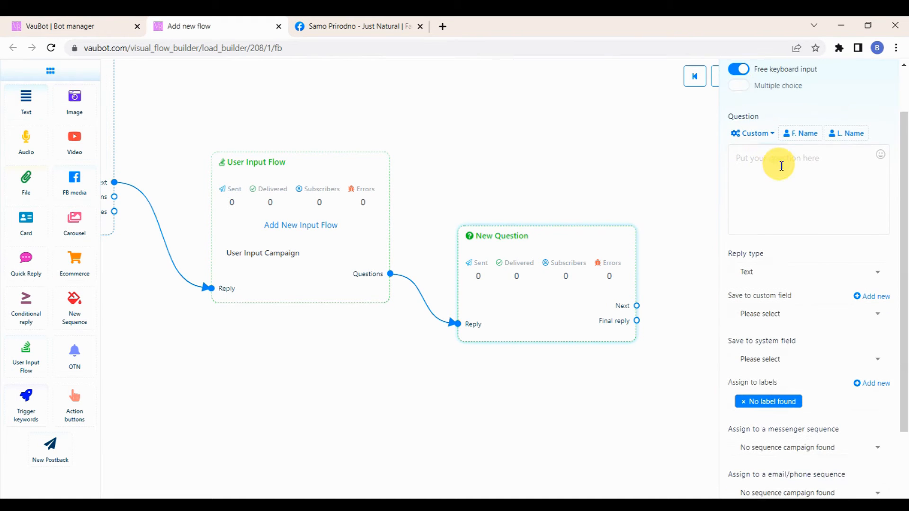
{"action": "left_click", "coordinate": [778, 164]}
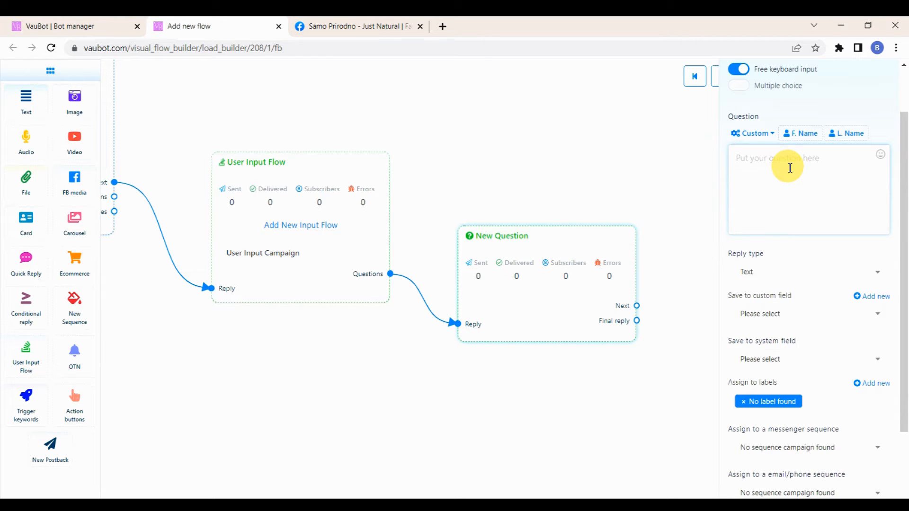
{"action": "type", "text": "p"}
{"action": "key", "text": "BackSpace"}
{"action": "type", "text": "Please tell us your gend"}
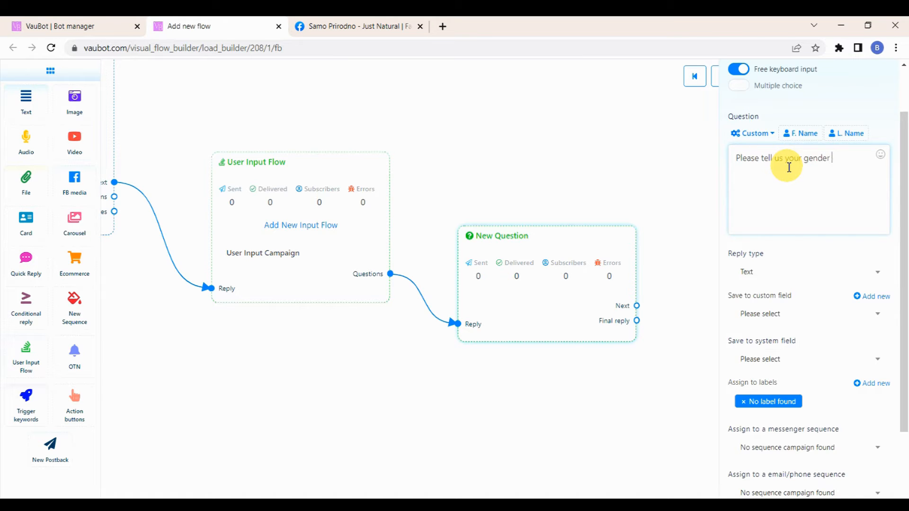
{"action": "type", "text": "er"}
{"action": "left_click", "coordinate": [799, 135]}
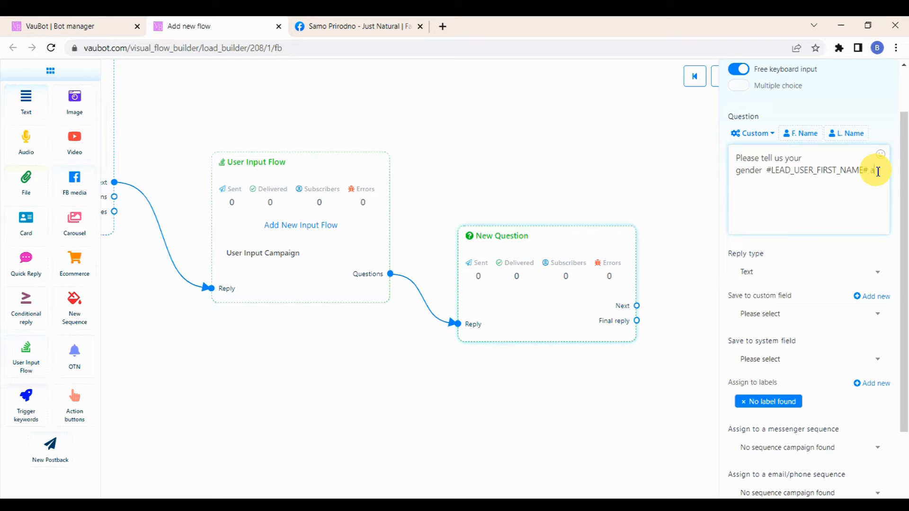
{"action": "type", "text": "as we have products for both, male and femai"}
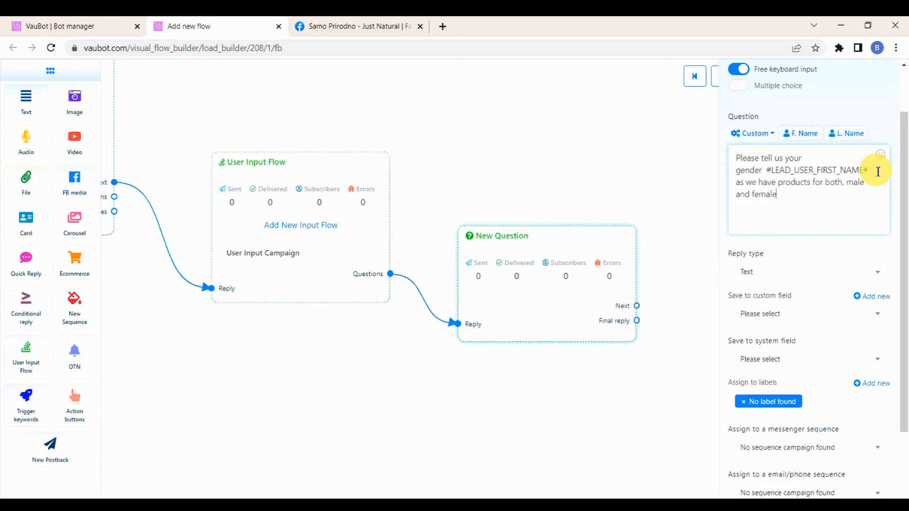
Choose Text as the reply type for the gender question.
{"action": "scroll", "coordinate": [842, 180], "scroll_direction": "down", "scroll_amount": 1}
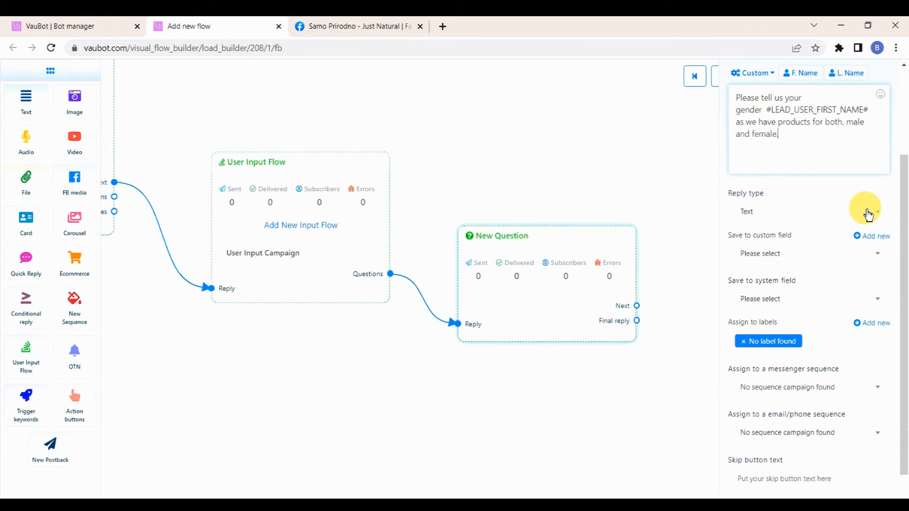
{"action": "left_click", "coordinate": [867, 211]}
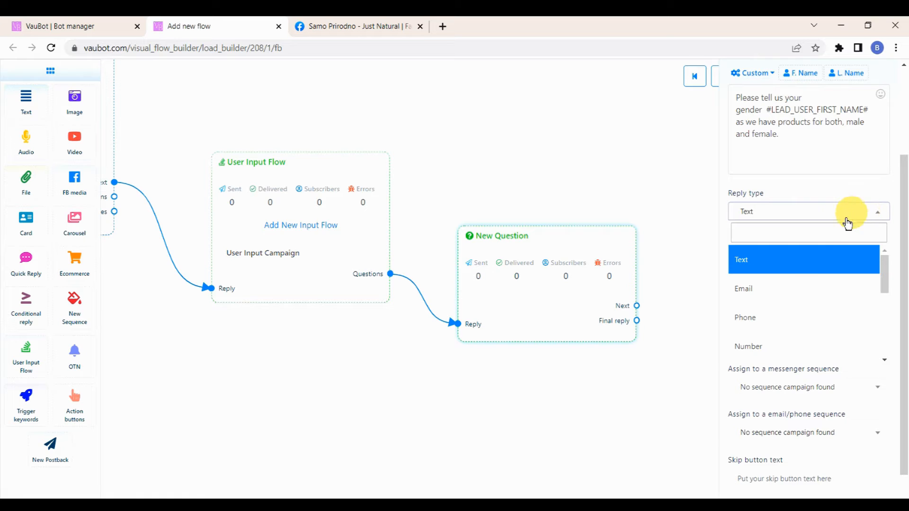
{"action": "left_click", "coordinate": [796, 265]}
{"action": "scroll", "coordinate": [797, 264], "scroll_direction": "down", "scroll_amount": 1}
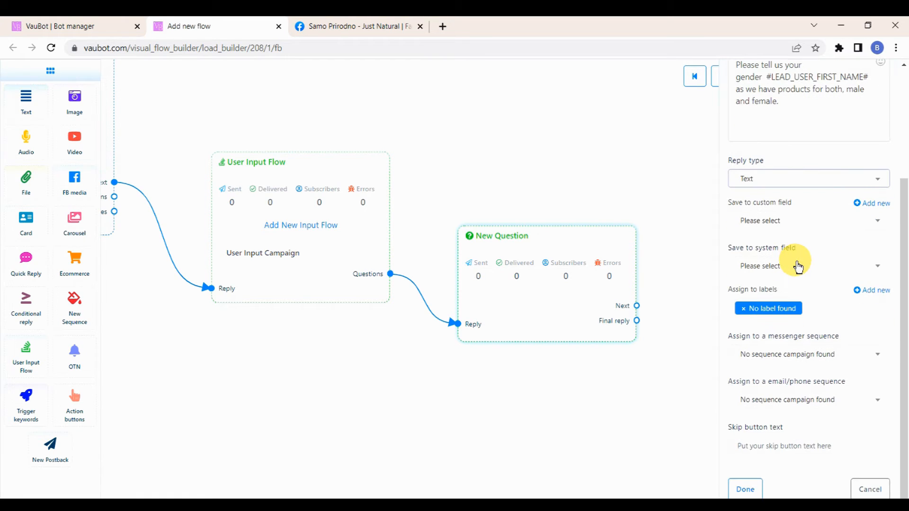
Create a new custom field named Gender with the Text reply type for the gender question.
{"action": "left_click", "coordinate": [877, 229]}
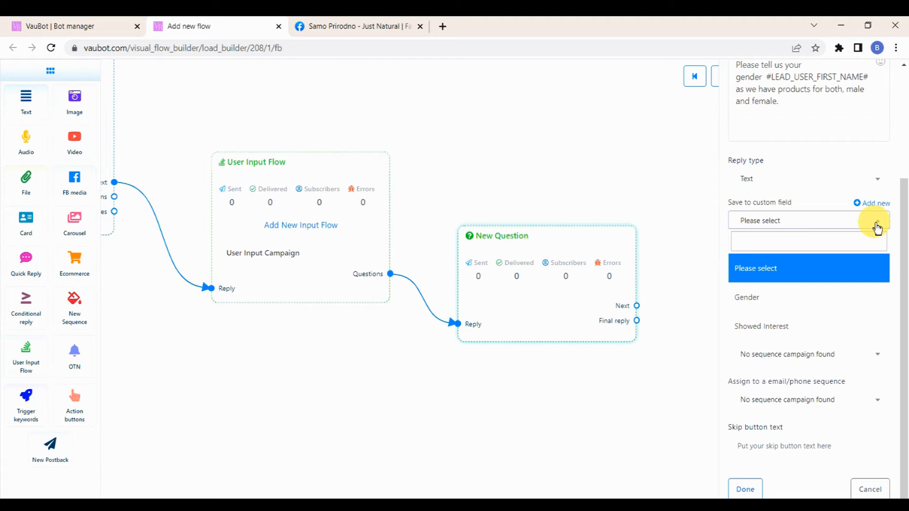
{"action": "left_click", "coordinate": [877, 229]}
{"action": "left_click", "coordinate": [872, 204]}
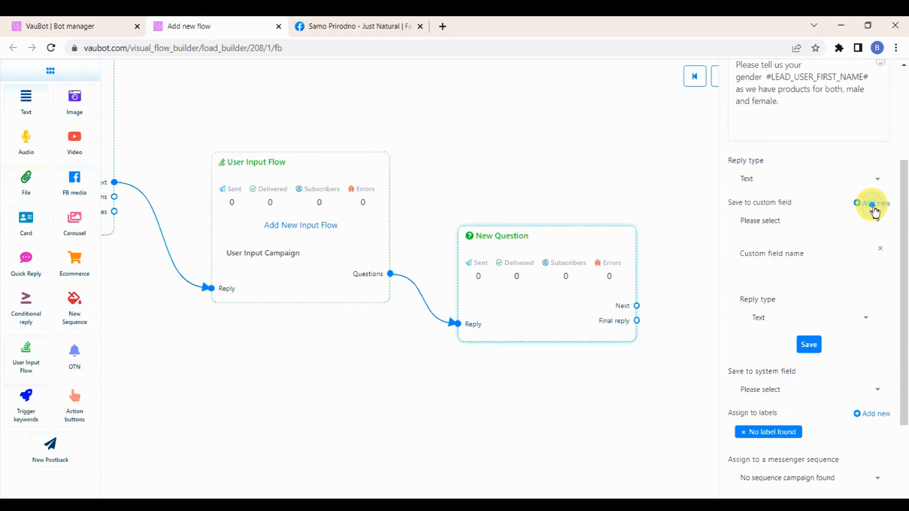
{"action": "left_click", "coordinate": [814, 267]}
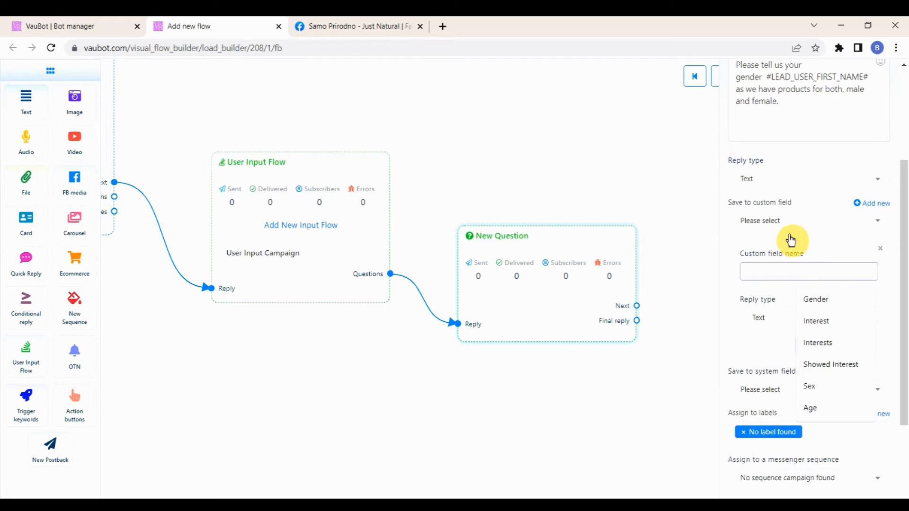
{"action": "type", "text": "Gende"}
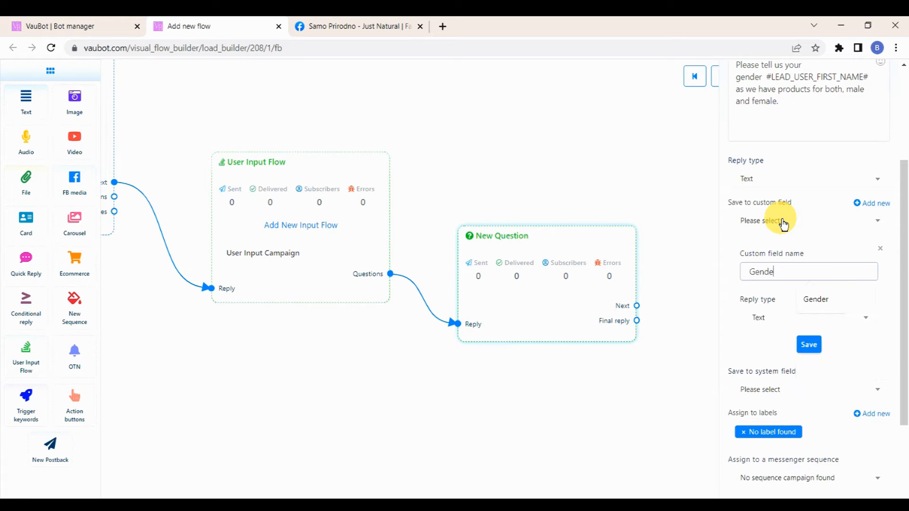
{"action": "type", "text": "r"}
{"action": "scroll", "coordinate": [782, 217], "scroll_direction": "down", "scroll_amount": 1}
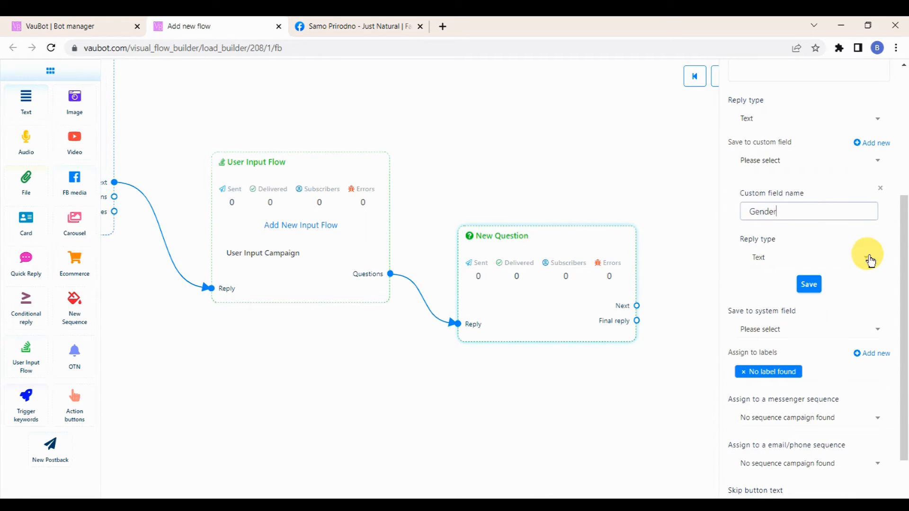
{"action": "left_click", "coordinate": [869, 258]}
{"action": "left_click", "coordinate": [776, 315]}
{"action": "left_click", "coordinate": [808, 284]}
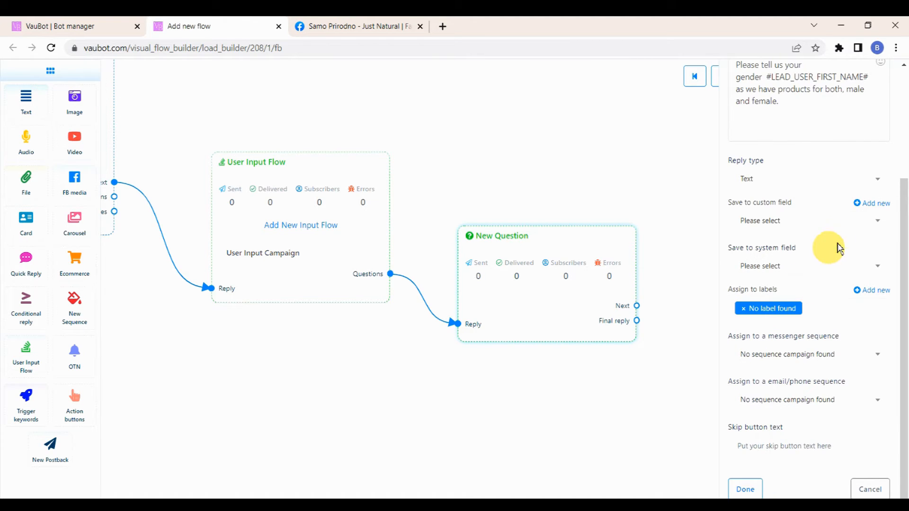
Save the gender question's answer to the newly created Gender custom field and finish configuring the question.
{"action": "left_click", "coordinate": [858, 222]}
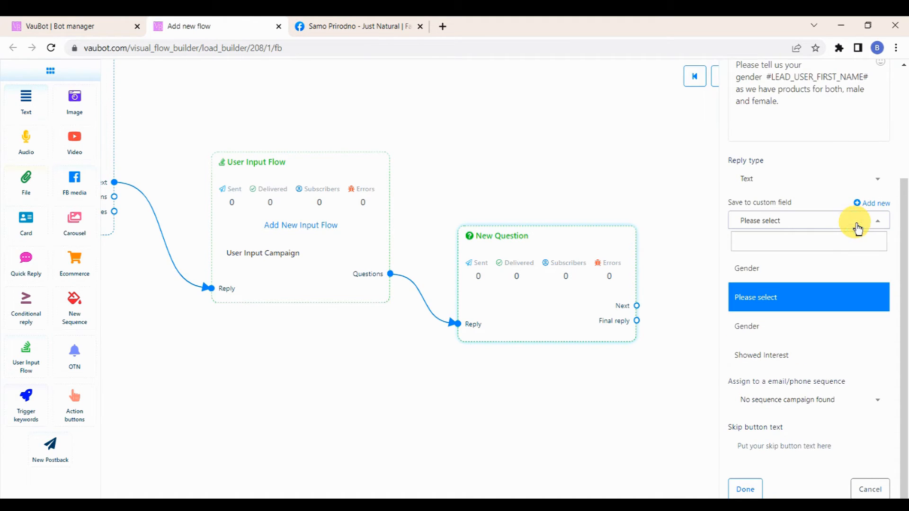
{"action": "left_click", "coordinate": [776, 268]}
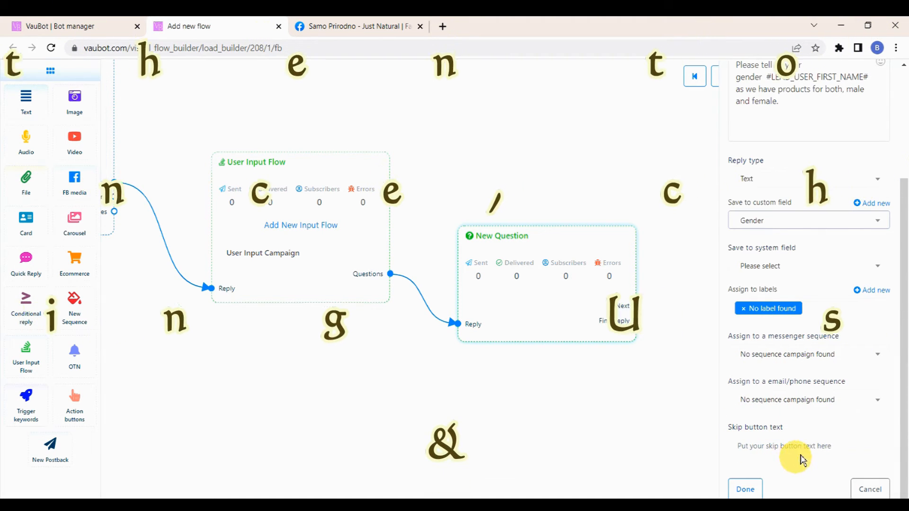
{"action": "left_click", "coordinate": [745, 491]}
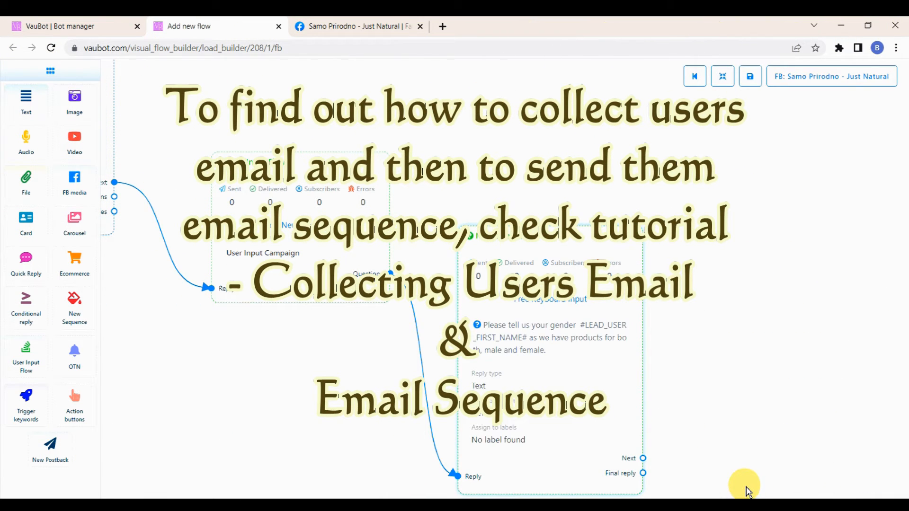
Add a follow-up question block from the gender question's Next output and set its question type to Multiple choice.
{"action": "left_click_drag", "start_coordinate": [795, 492], "coordinate": [649, 339]}
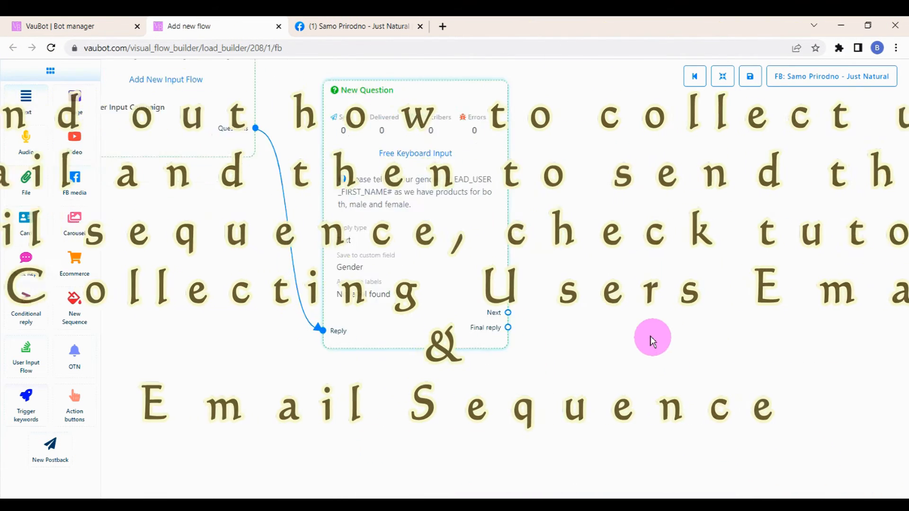
{"action": "left_click_drag", "start_coordinate": [501, 305], "coordinate": [595, 318]}
{"action": "double_click", "coordinate": [641, 328]}
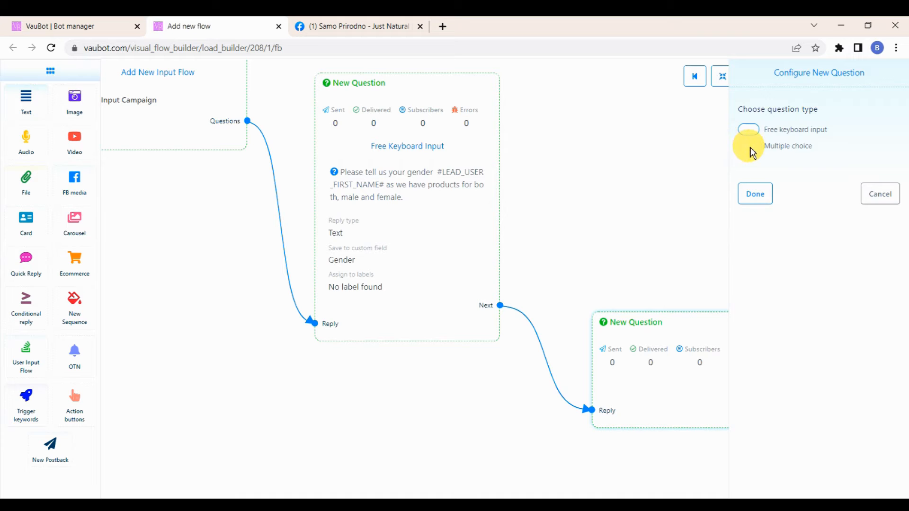
{"action": "left_click", "coordinate": [750, 147]}
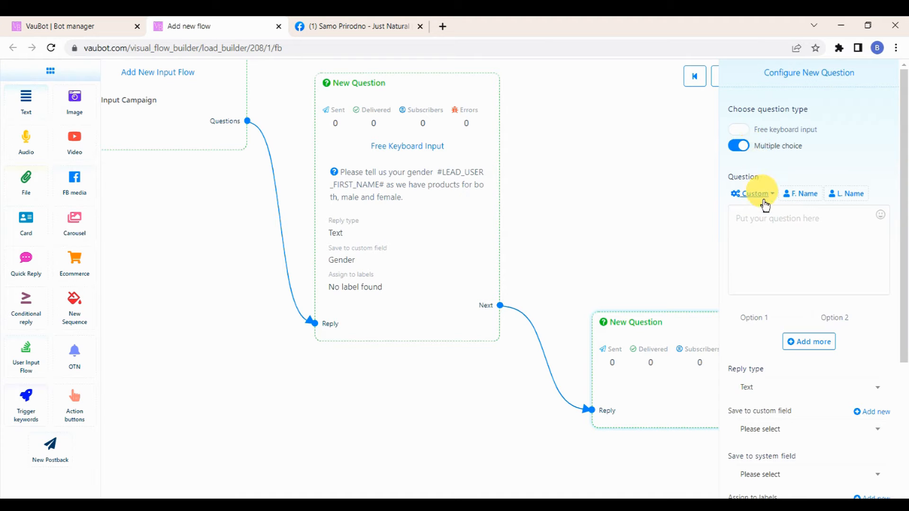
Write the question "We are glad to know that you are #Gender#. Now, please tel us what kind of products you are looking for?".
{"action": "left_click", "coordinate": [775, 225]}
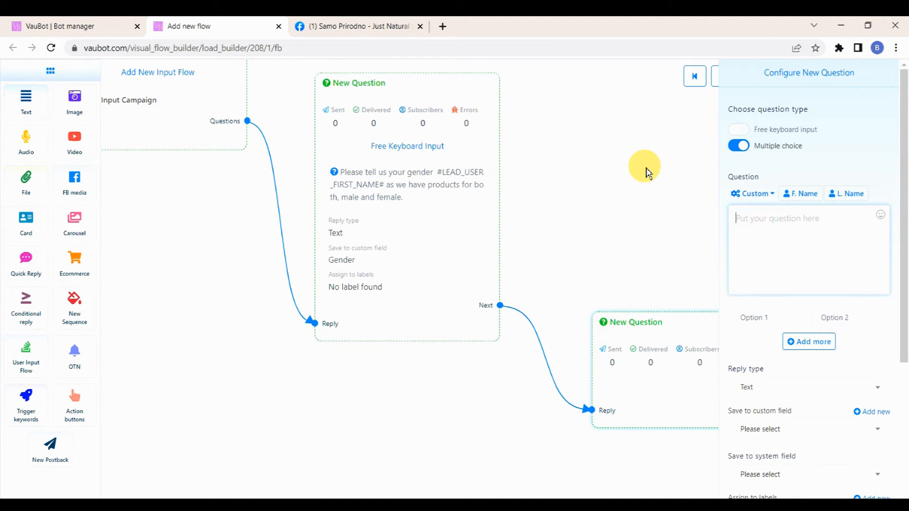
{"action": "type", "text": "We are glad to know that you are"}
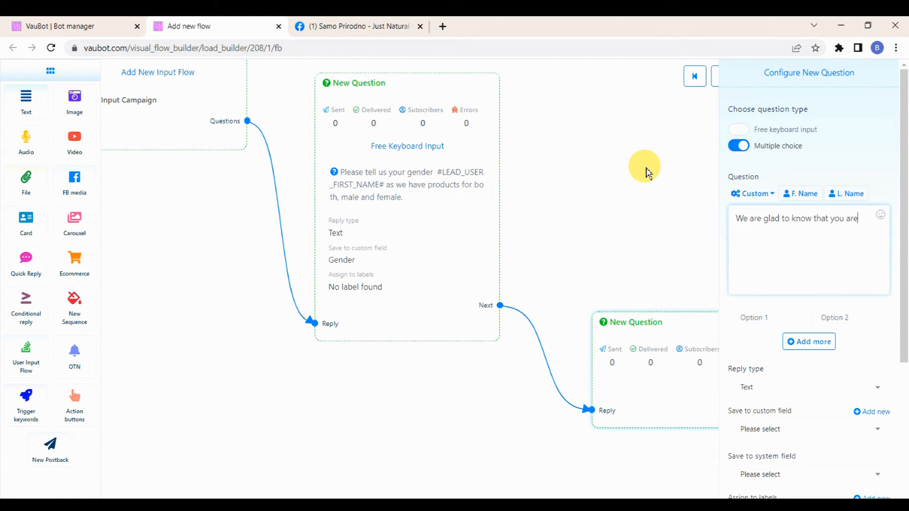
{"action": "left_click", "coordinate": [752, 193]}
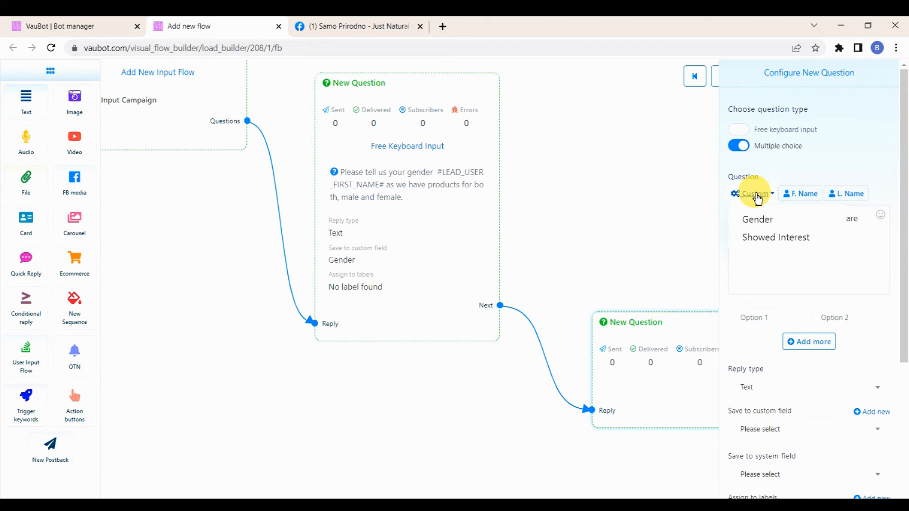
{"action": "left_click", "coordinate": [761, 220]}
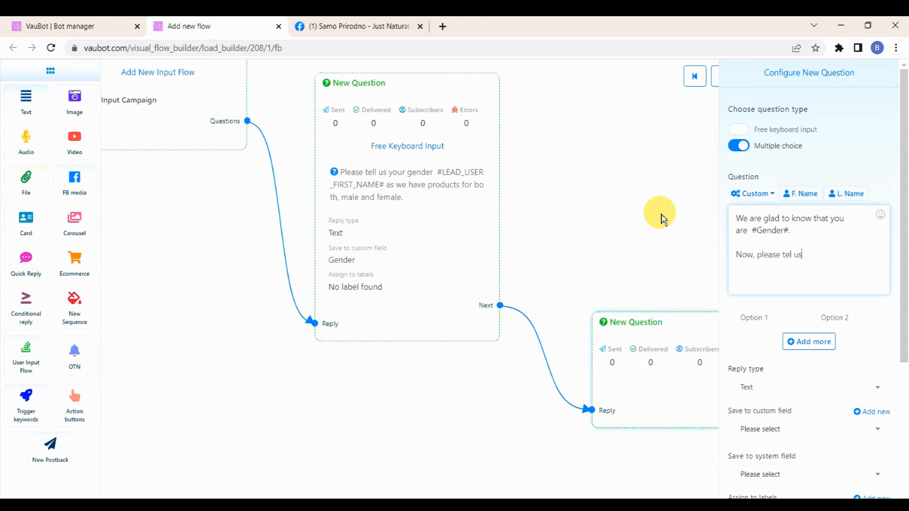
{"action": "type", "text": "what kind of products you are looking for?"}
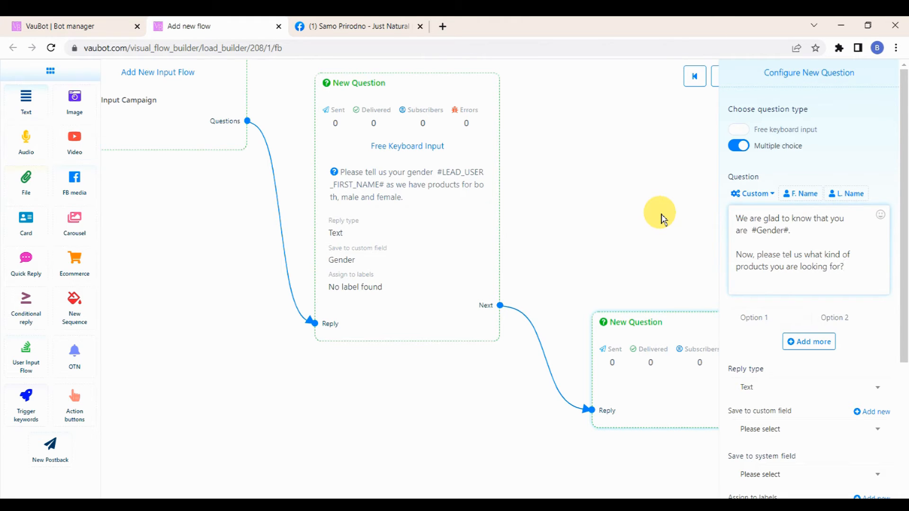
Enter HEALTH and SPORT as the two answer options of the multiple choice question, with Text as the reply type.
{"action": "scroll", "coordinate": [808, 204], "scroll_direction": "down", "scroll_amount": 3}
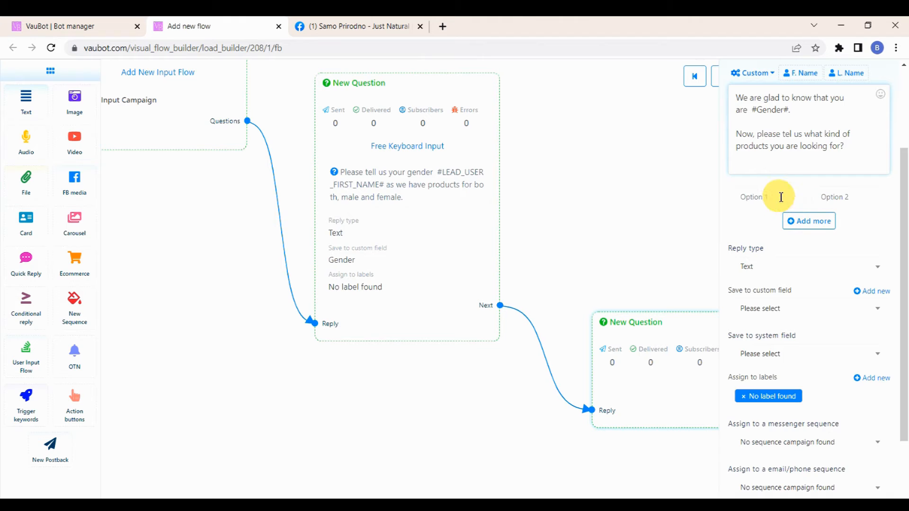
{"action": "left_click", "coordinate": [781, 196]}
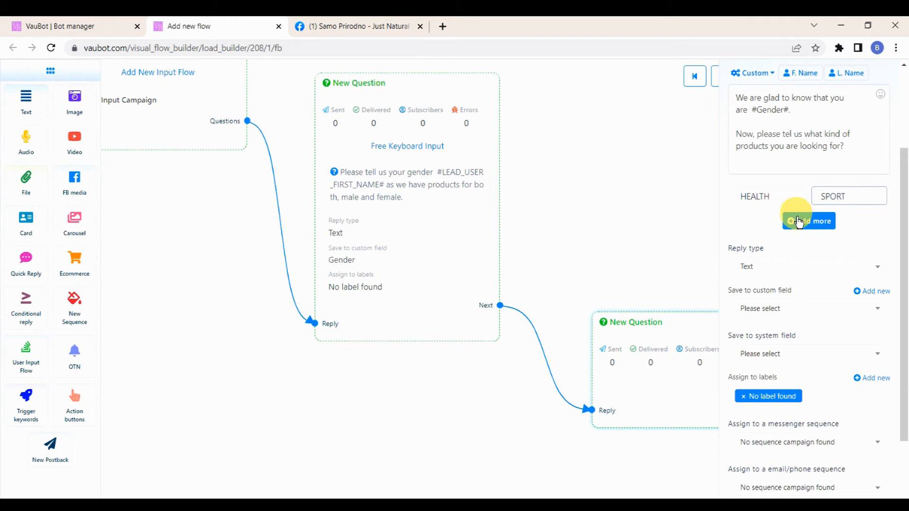
{"action": "scroll", "coordinate": [805, 227], "scroll_direction": "down", "scroll_amount": 1}
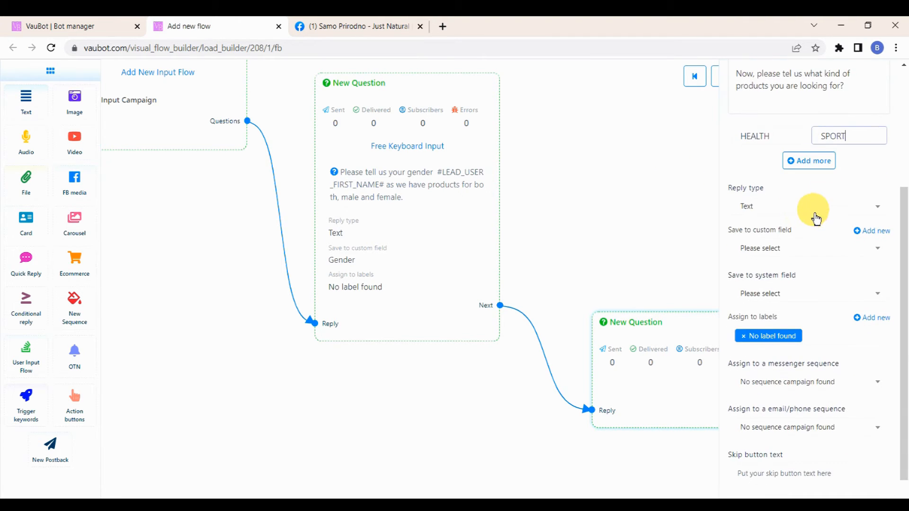
{"action": "left_click", "coordinate": [871, 207]}
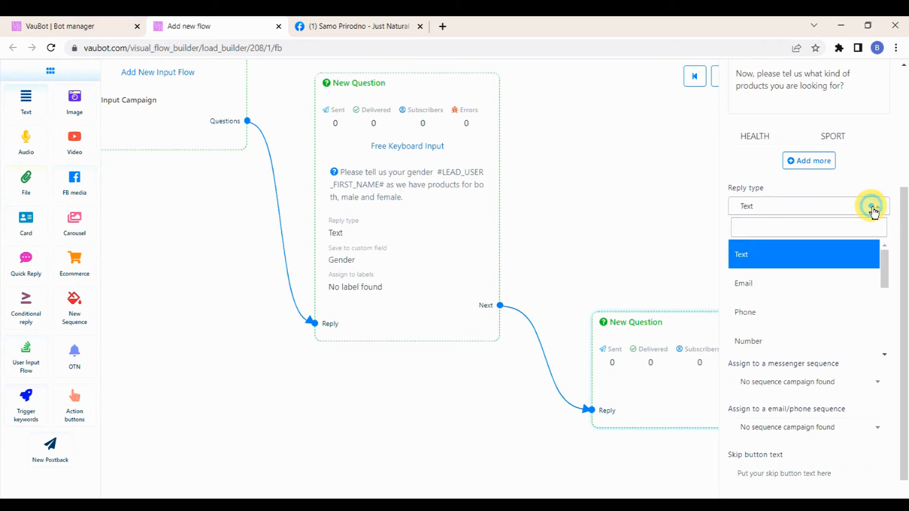
{"action": "left_click", "coordinate": [802, 256]}
{"action": "scroll", "coordinate": [810, 251], "scroll_direction": "down", "scroll_amount": 1}
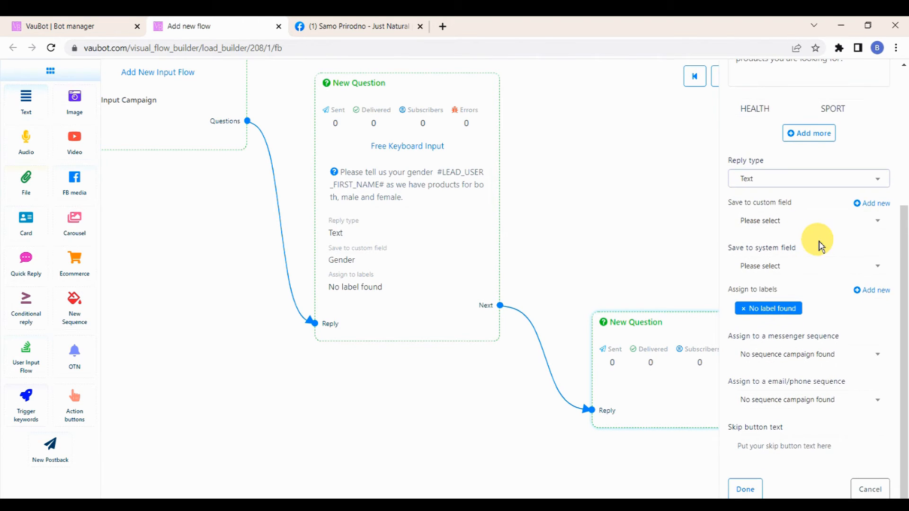
Create a new custom field named Interest with the Text reply type for the multiple choice question.
{"action": "left_click", "coordinate": [870, 203]}
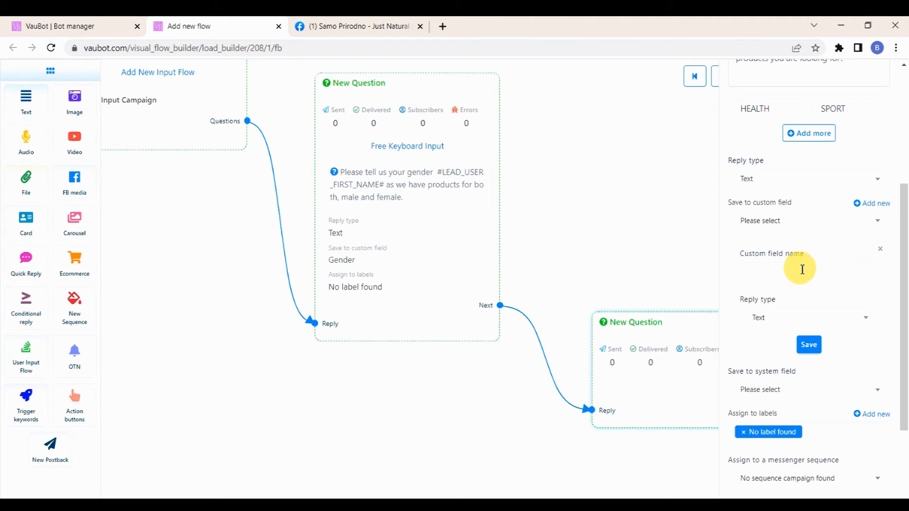
{"action": "left_click", "coordinate": [802, 269]}
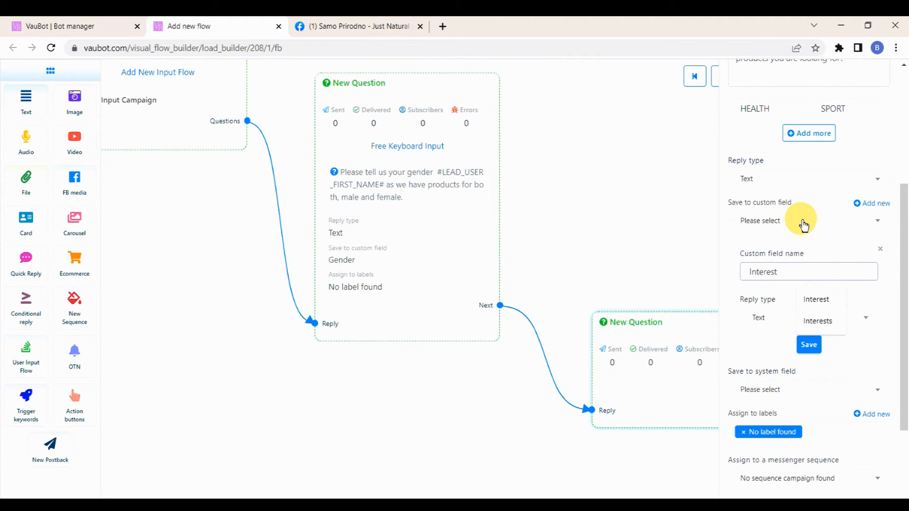
{"action": "left_click", "coordinate": [777, 318]}
{"action": "left_click", "coordinate": [769, 369]}
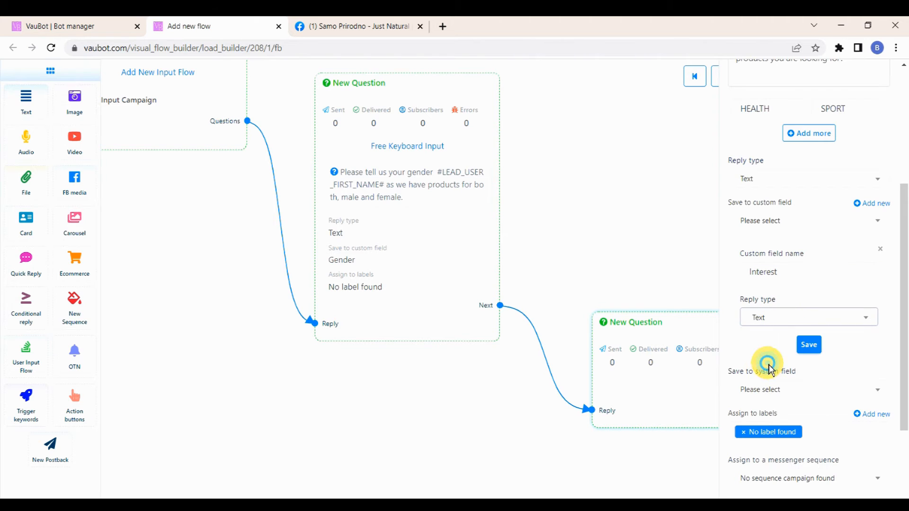
{"action": "left_click", "coordinate": [808, 346]}
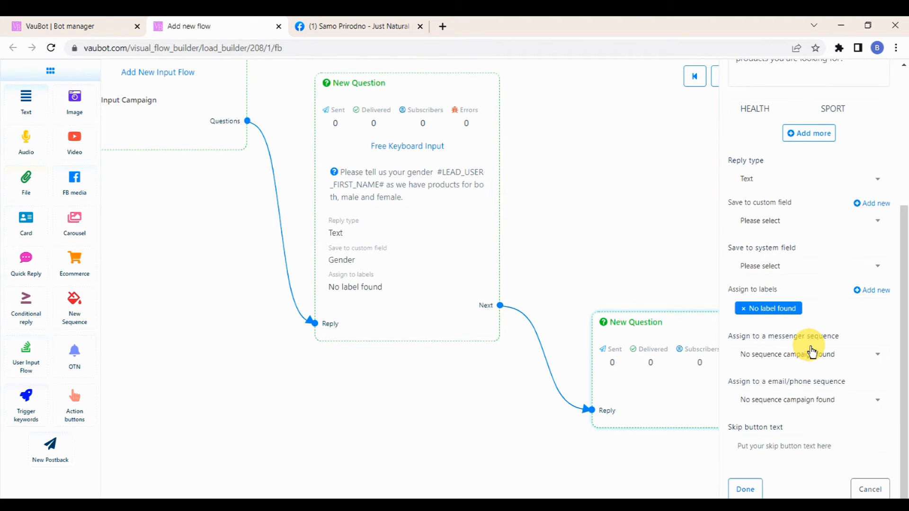
Save the multiple choice answers to the Interest custom field and finish configuring the question.
{"action": "left_click", "coordinate": [868, 221]}
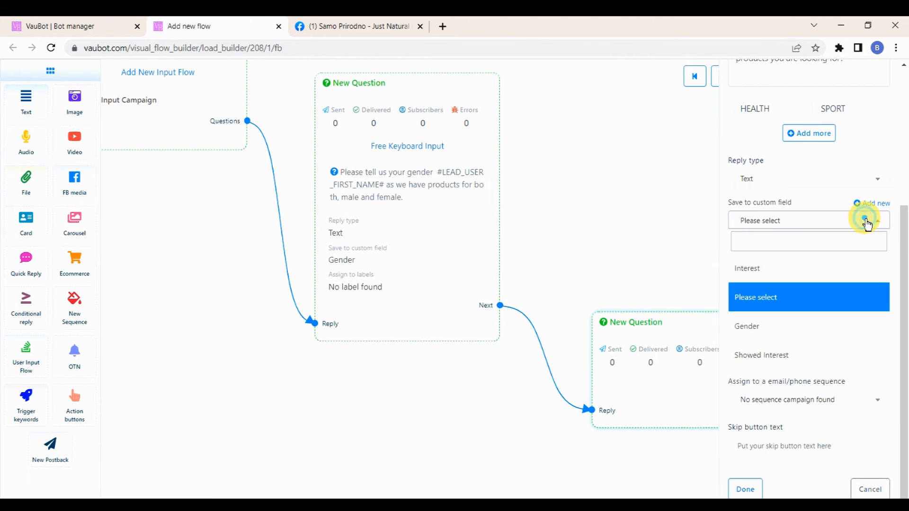
{"action": "left_click", "coordinate": [799, 272]}
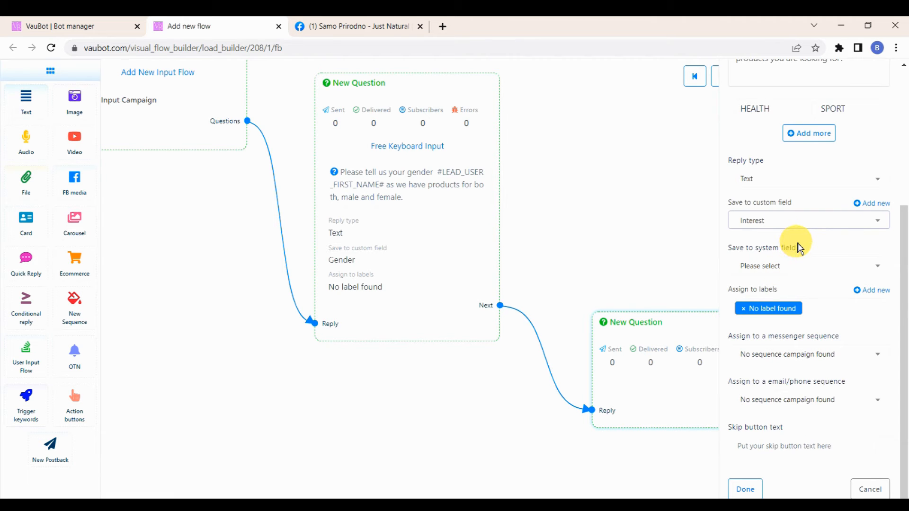
{"action": "left_click", "coordinate": [746, 489]}
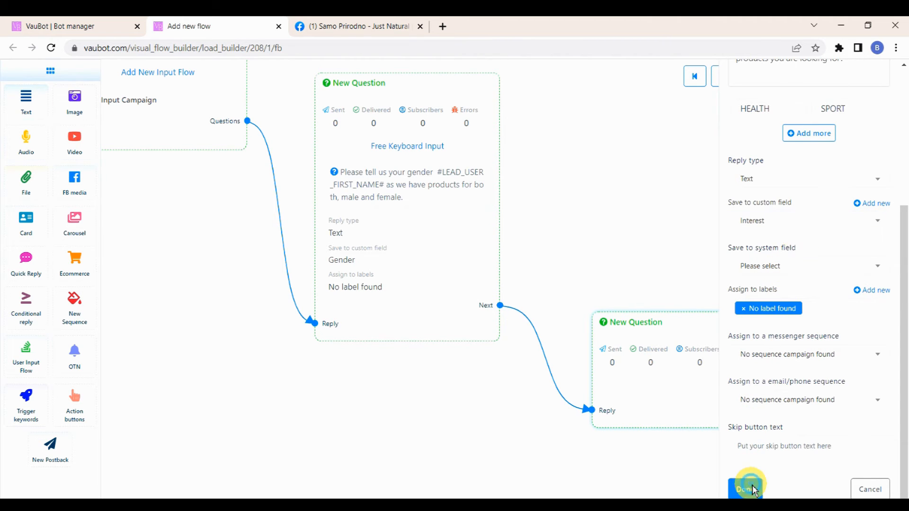
Add a new question block from the multiple choice question's Next output and set its question type to Free keyboard input.
{"action": "left_click_drag", "start_coordinate": [826, 426], "coordinate": [675, 269]}
{"action": "scroll", "coordinate": [674, 269], "scroll_direction": "down", "scroll_amount": 2}
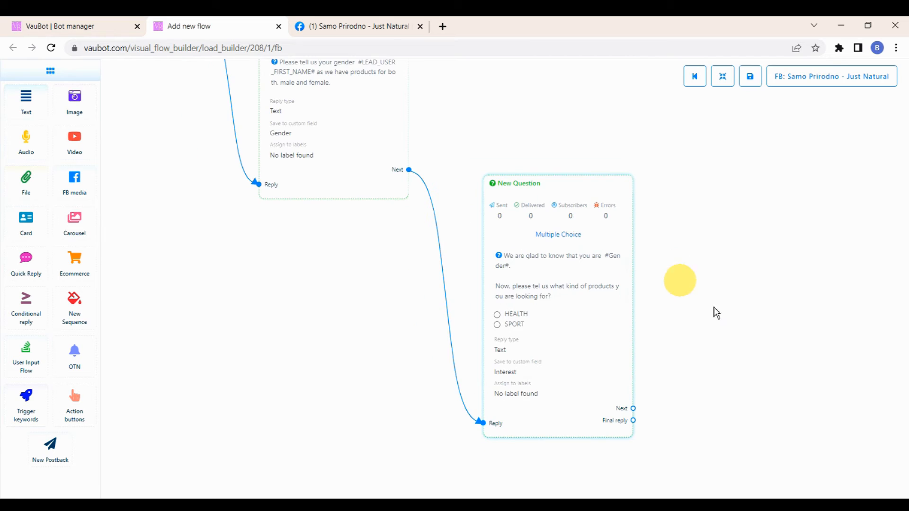
{"action": "left_click_drag", "start_coordinate": [744, 328], "coordinate": [553, 247]}
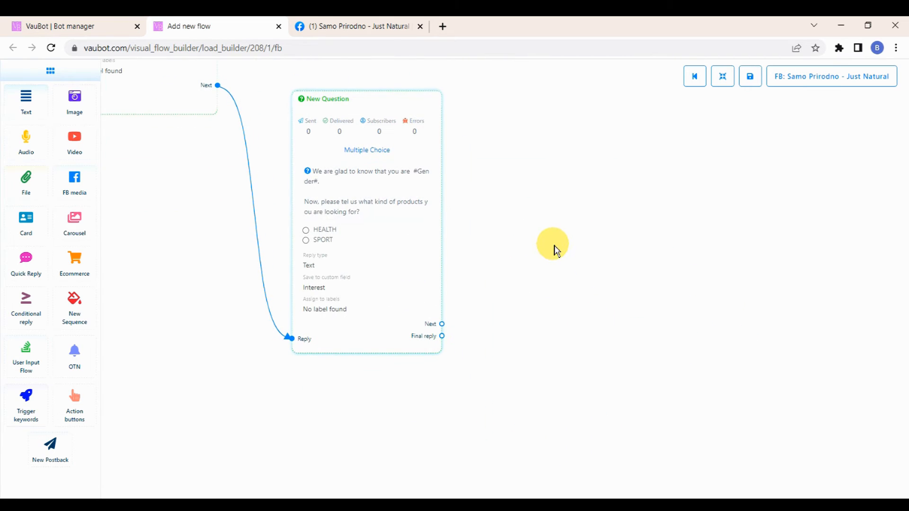
{"action": "left_click_drag", "start_coordinate": [440, 325], "coordinate": [534, 314]}
{"action": "scroll", "coordinate": [539, 314], "scroll_direction": "up", "scroll_amount": 1}
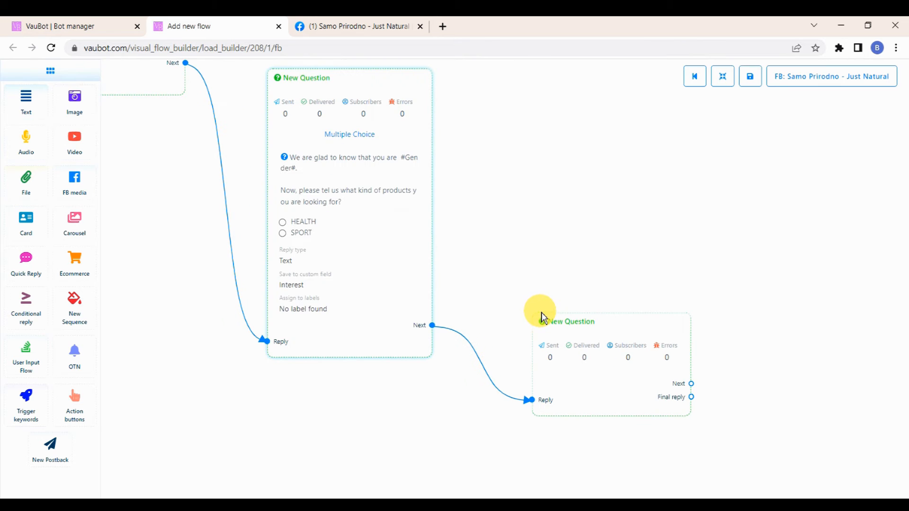
{"action": "double_click", "coordinate": [578, 327]}
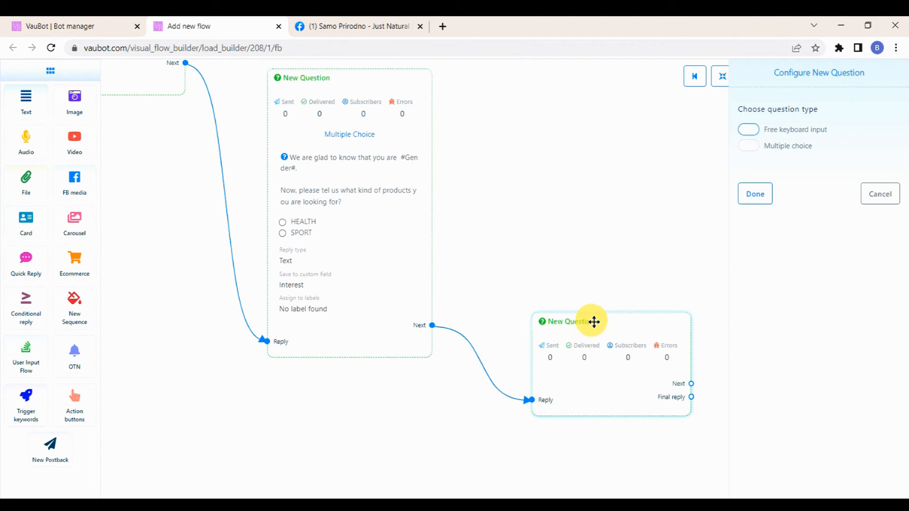
{"action": "left_click", "coordinate": [751, 133]}
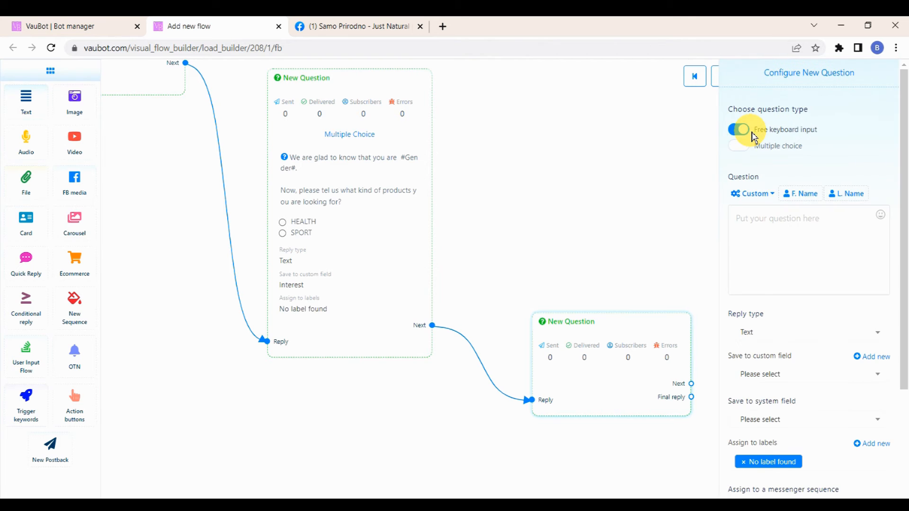
Write the question "#Interest# is a great choice #LEAD_USER_FIRST_NAME#. Please send us your email address so we can update you about everything #Interest# related products.".
{"action": "left_click", "coordinate": [757, 194]}
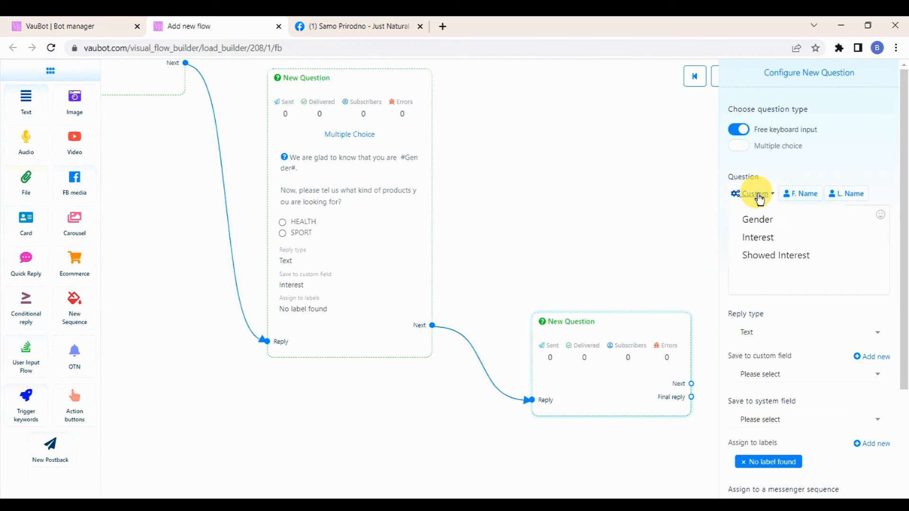
{"action": "left_click", "coordinate": [764, 237]}
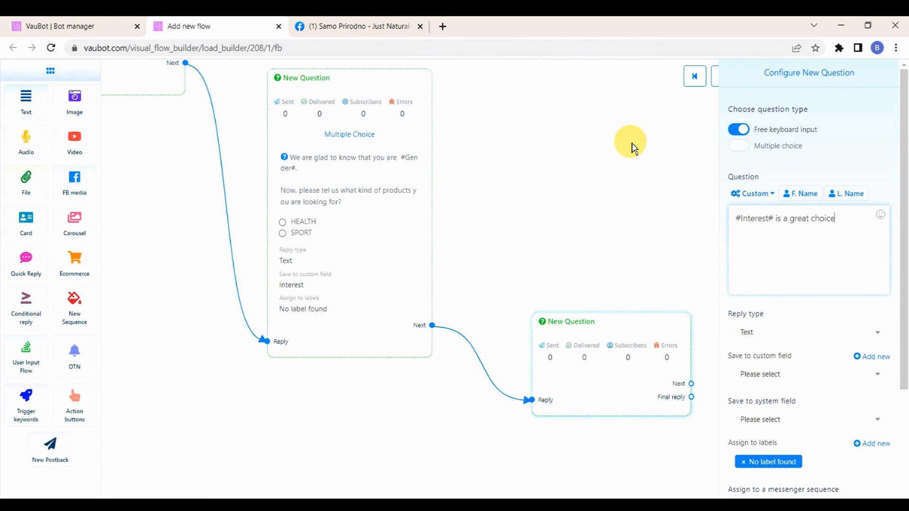
{"action": "left_click", "coordinate": [800, 194]}
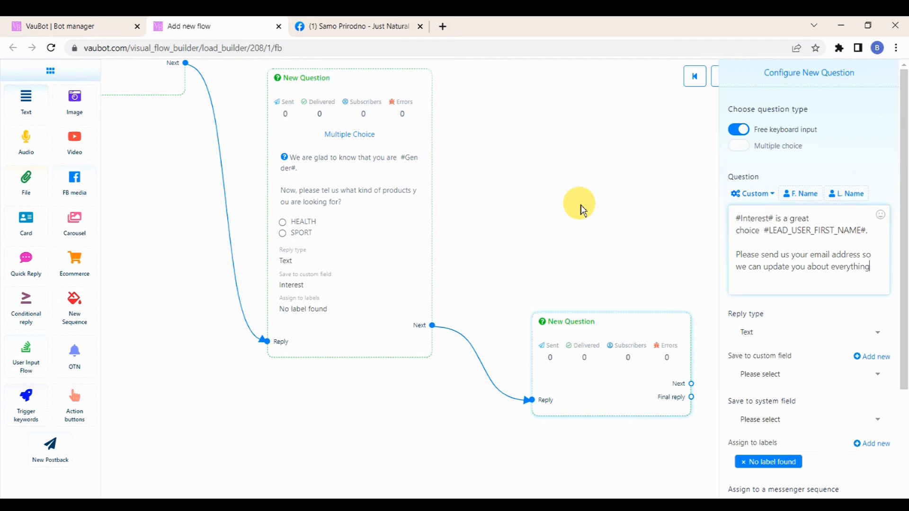
{"action": "left_click", "coordinate": [753, 193]}
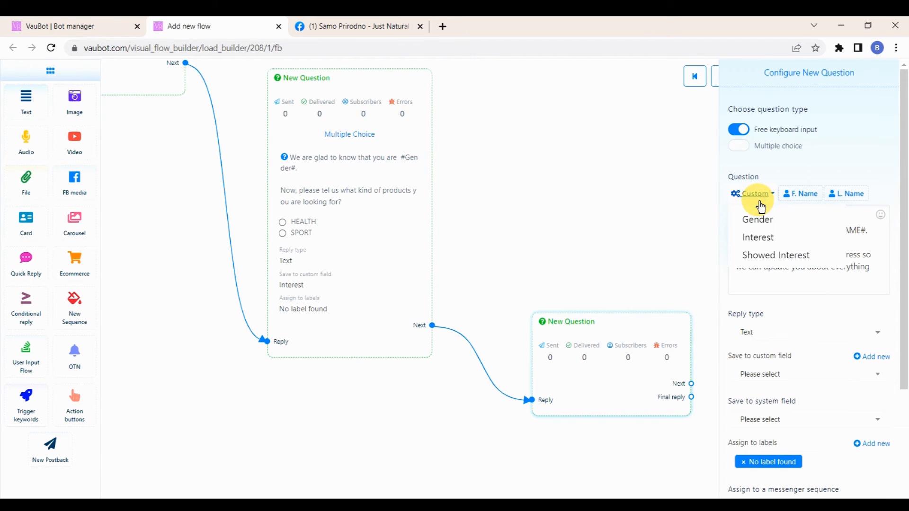
{"action": "left_click", "coordinate": [757, 237]}
{"action": "left_click", "coordinate": [829, 286]}
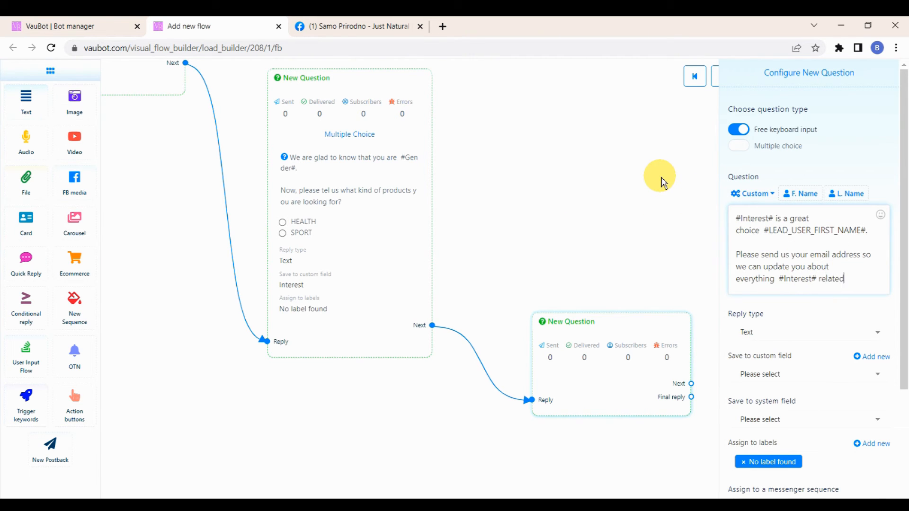
{"action": "type", "text": "related products."}
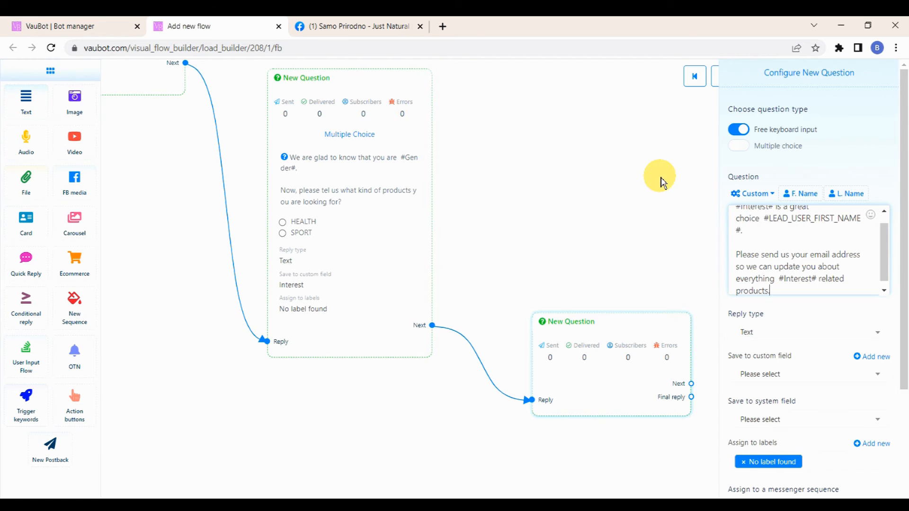
Set the reply type to Email with the email quick-reply attached, and save the answer to the Email system field.
{"action": "scroll", "coordinate": [757, 213], "scroll_direction": "down", "scroll_amount": 2}
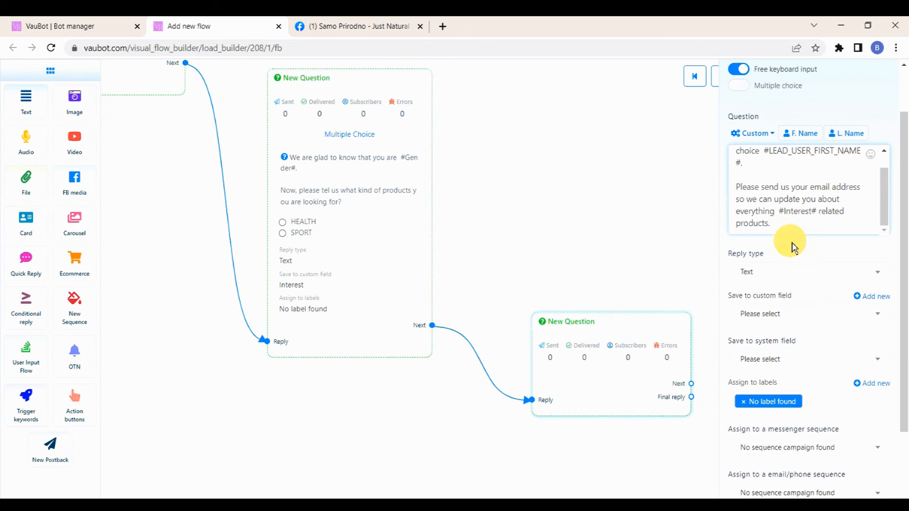
{"action": "left_click", "coordinate": [869, 270]}
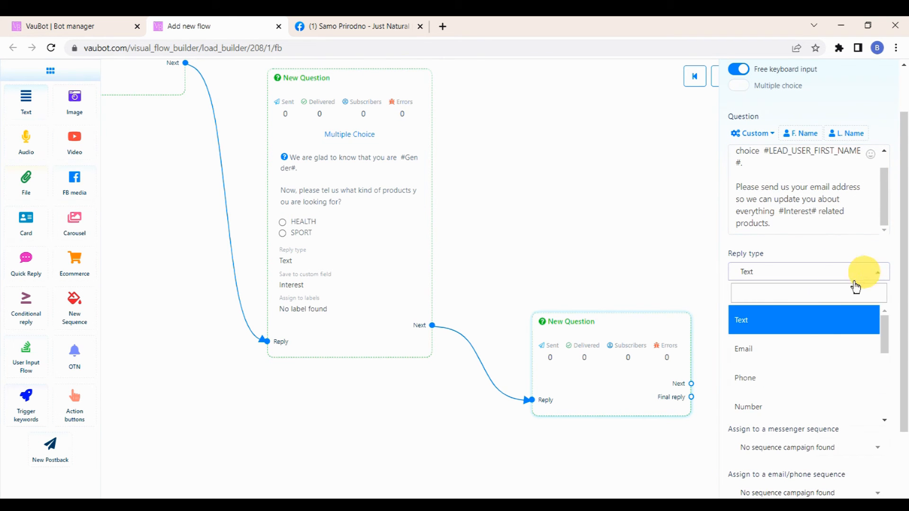
{"action": "left_click", "coordinate": [773, 349]}
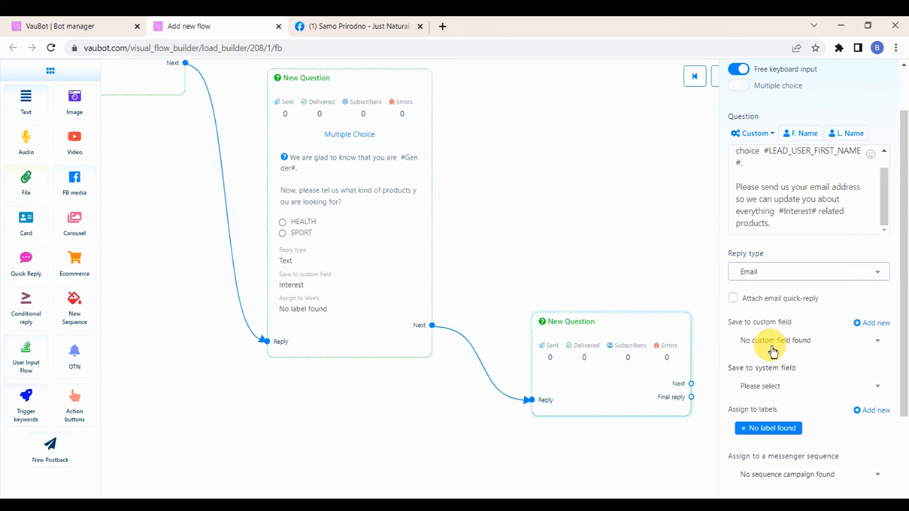
{"action": "left_click", "coordinate": [733, 298]}
{"action": "scroll", "coordinate": [842, 294], "scroll_direction": "down", "scroll_amount": 3}
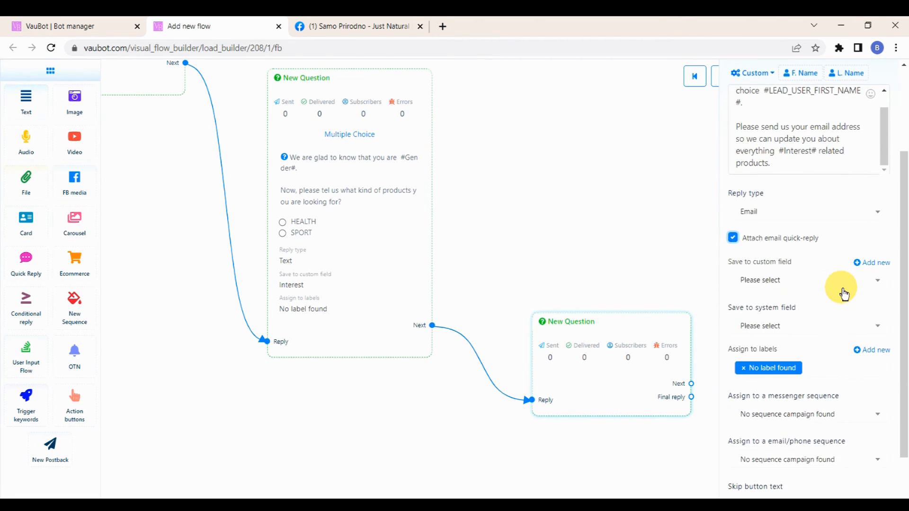
{"action": "left_click", "coordinate": [880, 268]}
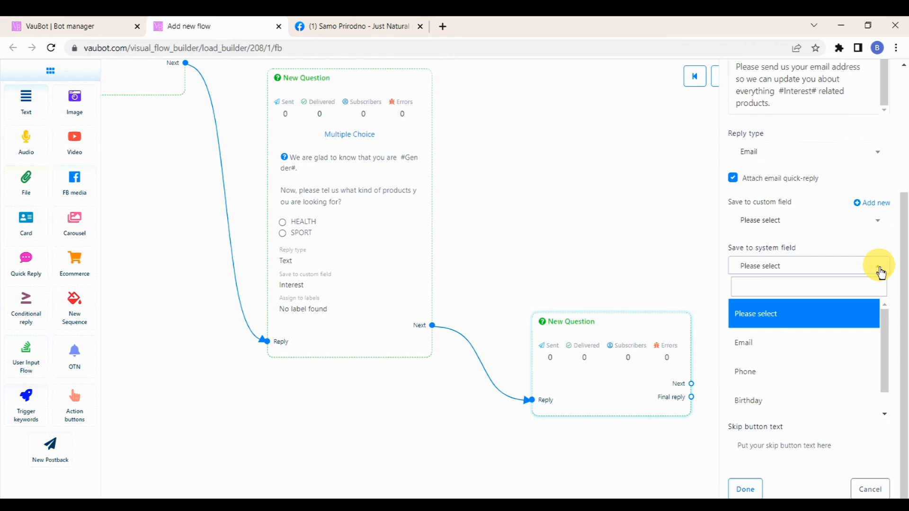
{"action": "left_click", "coordinate": [760, 347]}
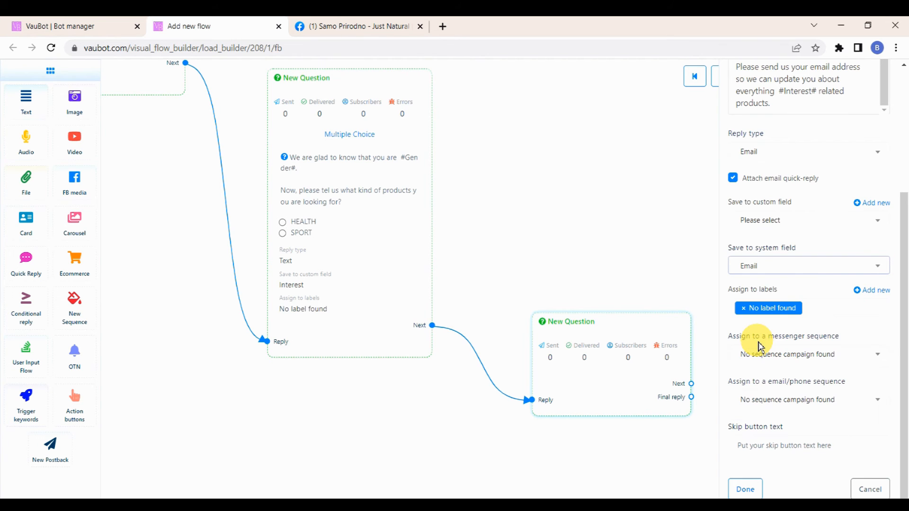
{"action": "left_click", "coordinate": [754, 491]}
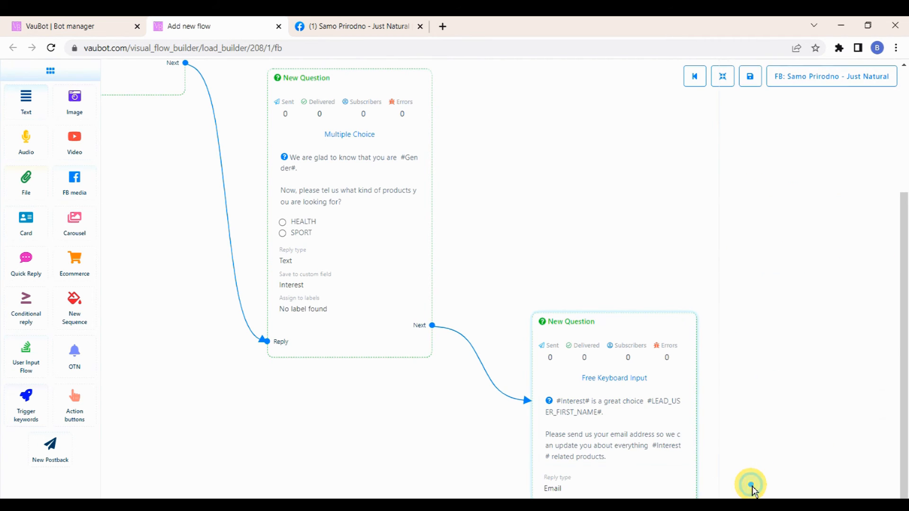
Add a new postback from the email question's Final reply output and title it "Final Reply Post Back".
{"action": "left_click_drag", "start_coordinate": [774, 443], "coordinate": [627, 270]}
{"action": "left_click_drag", "start_coordinate": [742, 302], "coordinate": [622, 188]}
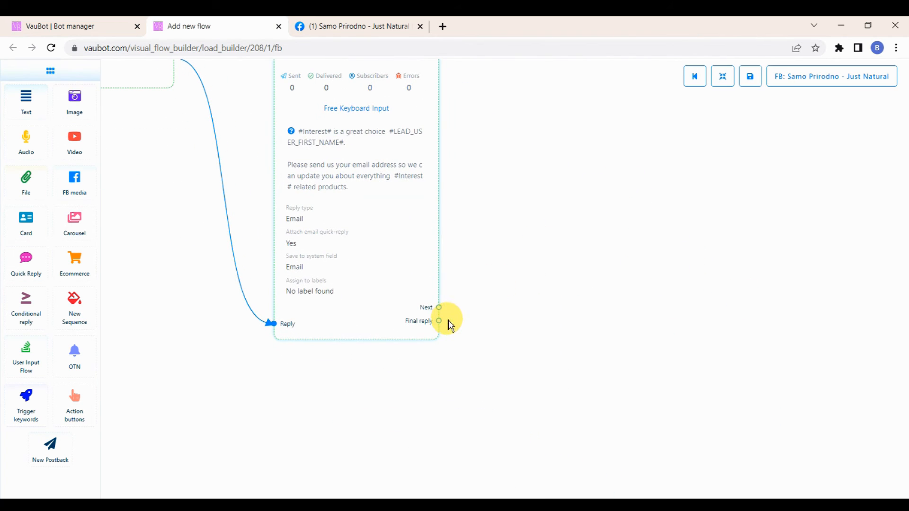
{"action": "left_click_drag", "start_coordinate": [440, 321], "coordinate": [526, 250]}
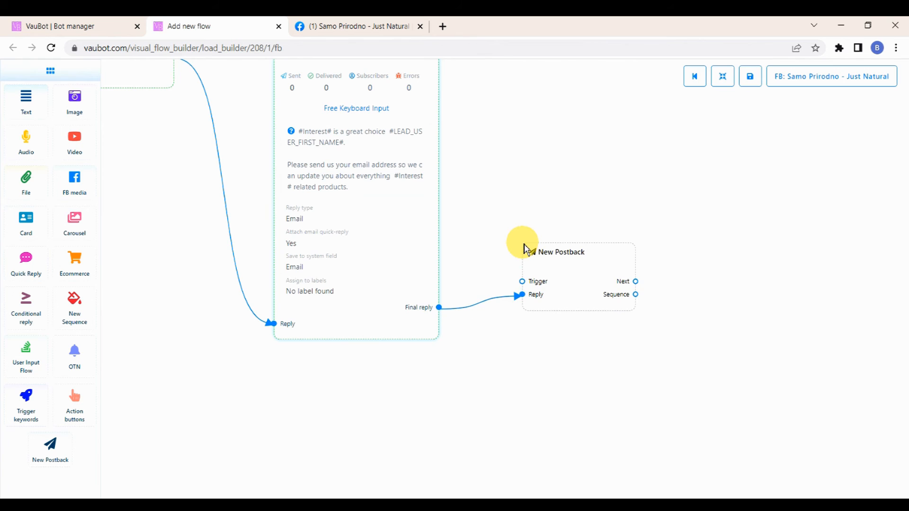
{"action": "double_click", "coordinate": [561, 253]}
{"action": "left_click", "coordinate": [768, 135]}
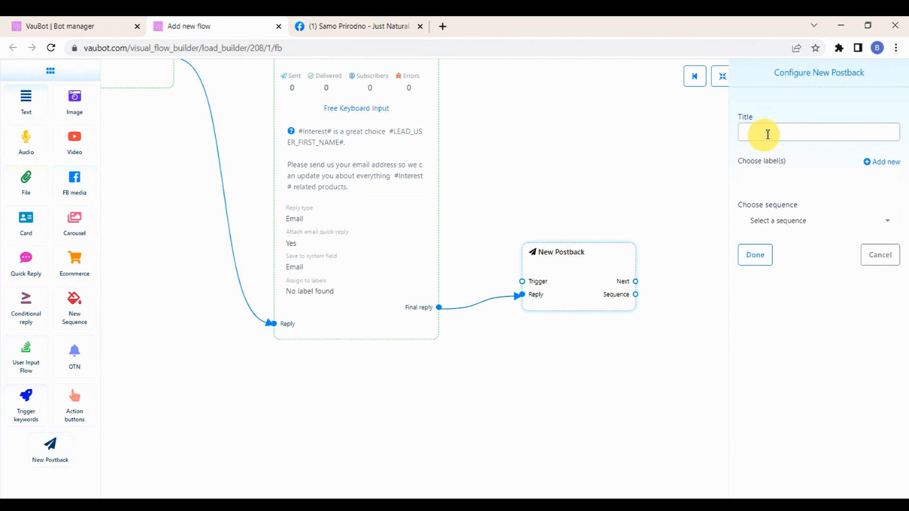
{"action": "left_click", "coordinate": [767, 132]}
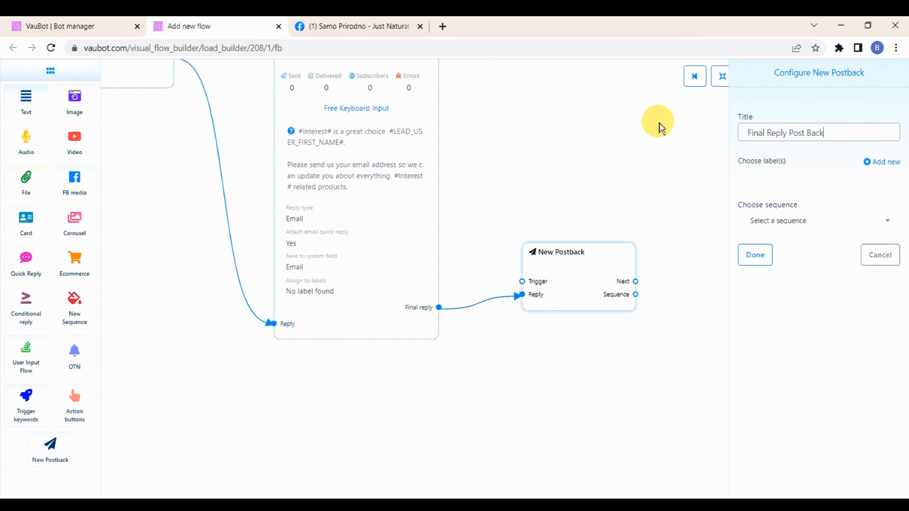
{"action": "left_click", "coordinate": [754, 256]}
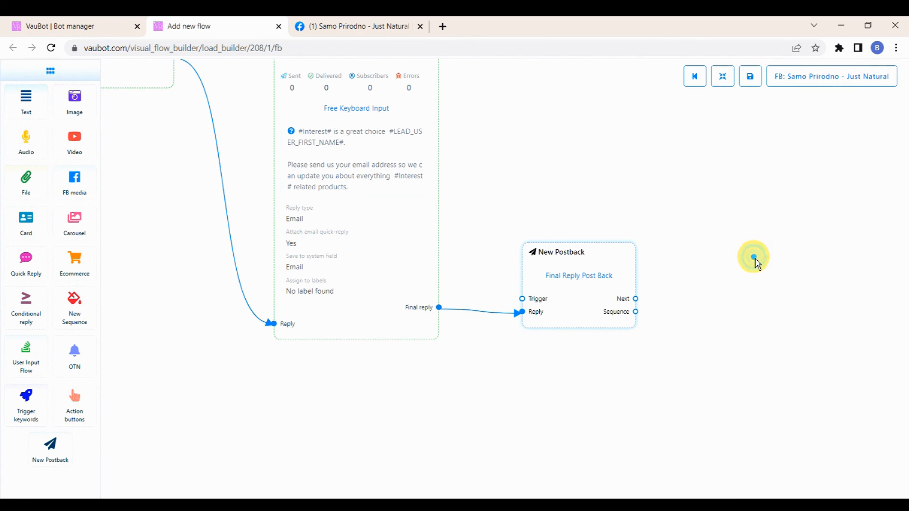
Add a text block from the postback's Next output with the message "Thank you for giving us all info. We will make sure to update you about everything!".
{"action": "left_click_drag", "start_coordinate": [743, 295], "coordinate": [648, 285]}
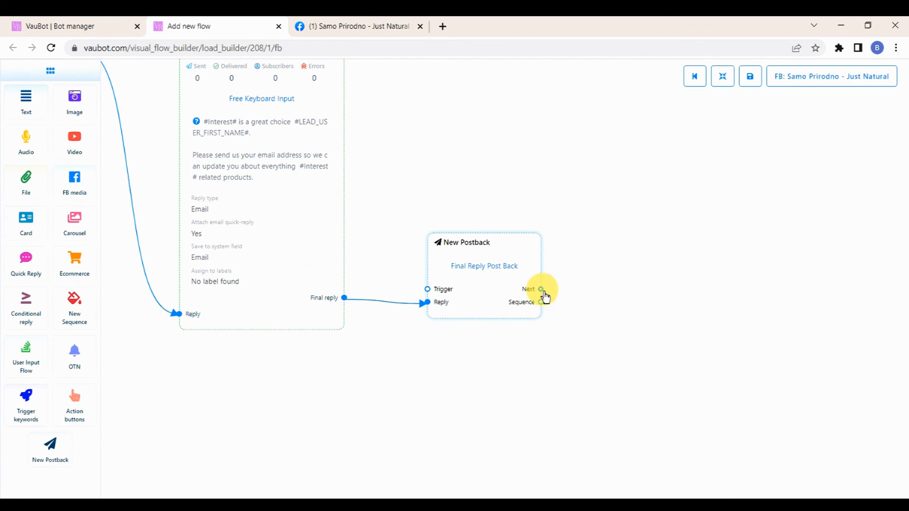
{"action": "left_click_drag", "start_coordinate": [542, 290], "coordinate": [631, 251]}
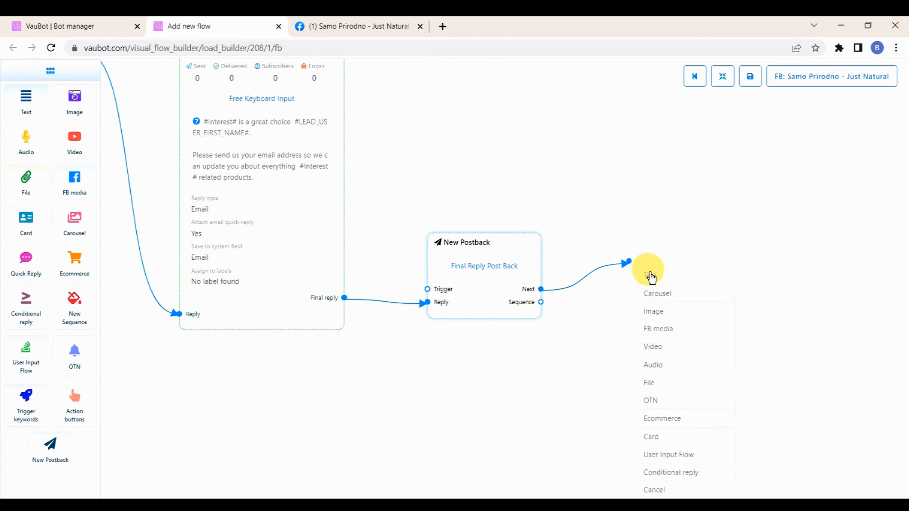
{"action": "left_click", "coordinate": [649, 277]}
{"action": "left_click_drag", "start_coordinate": [699, 284], "coordinate": [666, 260]}
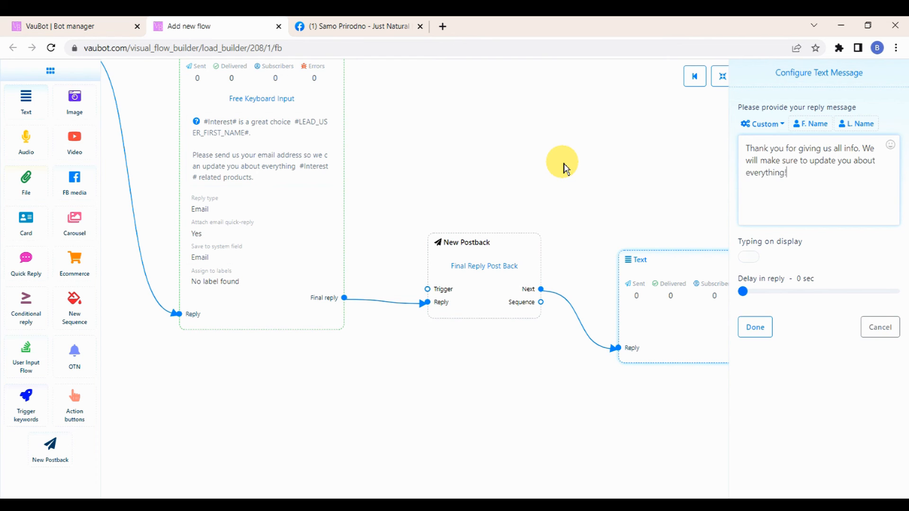
Enable the typing display for the thank-you message and set its reply delay to 3 seconds.
{"action": "left_click", "coordinate": [749, 257]}
{"action": "left_click_drag", "start_coordinate": [742, 292], "coordinate": [753, 292]}
{"action": "left_click", "coordinate": [757, 327]}
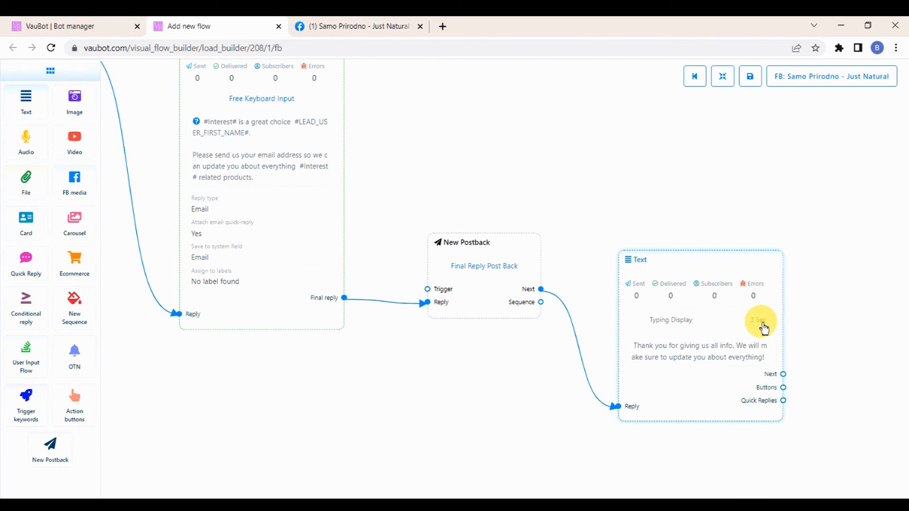
Automatically arrange all blocks of the flow so they fit the canvas, and save the flow.
{"action": "left_click_drag", "start_coordinate": [810, 326], "coordinate": [791, 322]}
{"action": "scroll", "coordinate": [791, 322], "scroll_direction": "down", "scroll_amount": 3}
{"action": "left_click_drag", "start_coordinate": [548, 196], "coordinate": [632, 240]}
{"action": "scroll", "coordinate": [633, 239], "scroll_direction": "down", "scroll_amount": 4}
{"action": "left_click_drag", "start_coordinate": [292, 186], "coordinate": [386, 350]}
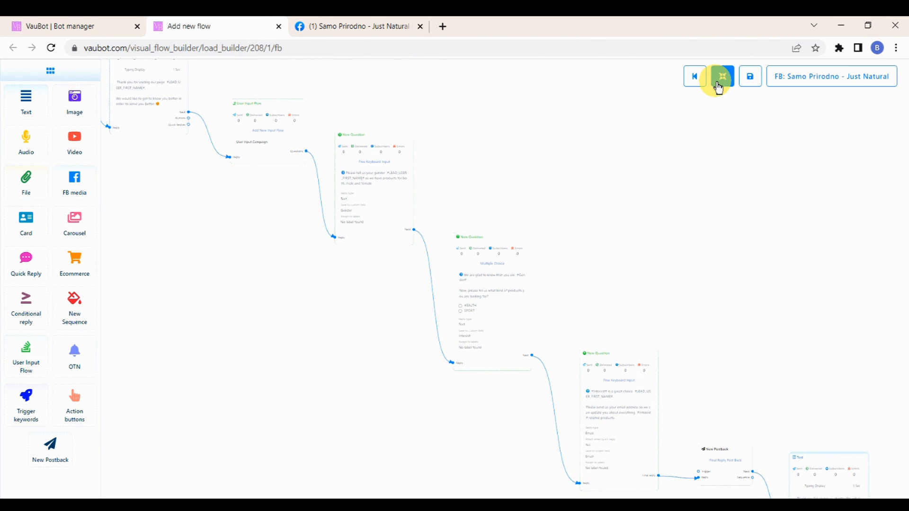
{"action": "left_click", "coordinate": [719, 88]}
{"action": "left_click", "coordinate": [752, 85]}
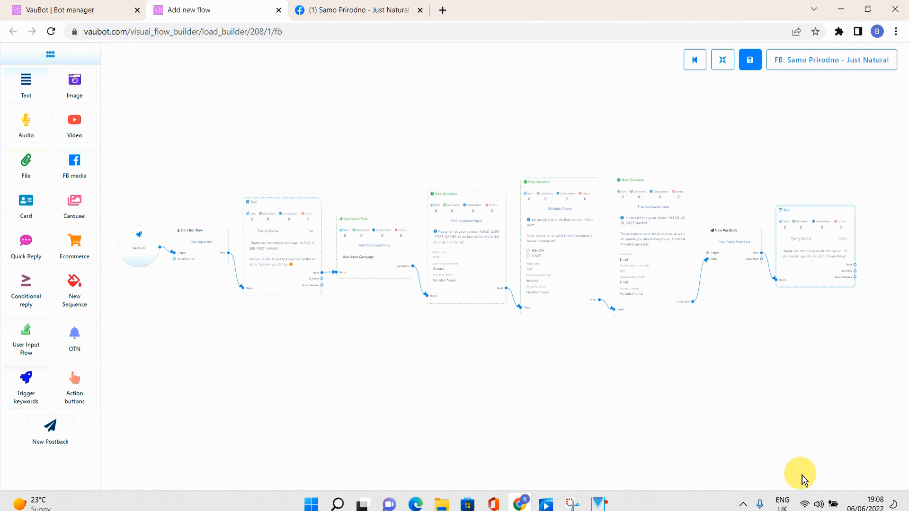
Switch to the Samo Prirodno - Just Natural Facebook page and send it the message "Hello" to test the bot.
{"action": "left_click", "coordinate": [364, 11]}
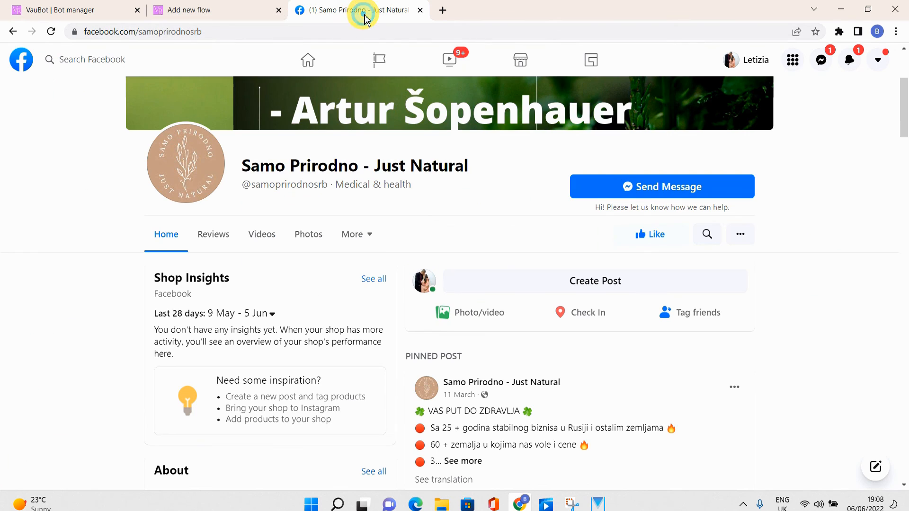
{"action": "left_click", "coordinate": [643, 195]}
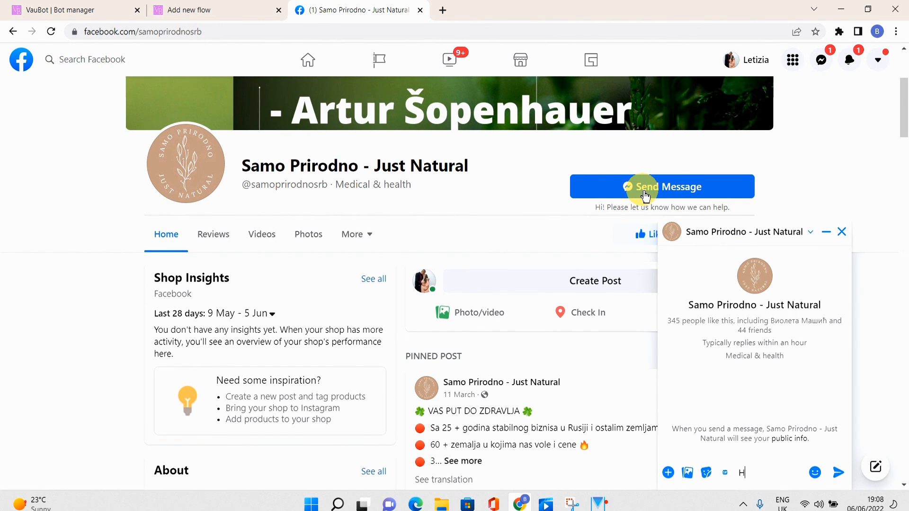
{"action": "type", "text": "Hello"}
{"action": "key", "text": "Return"}
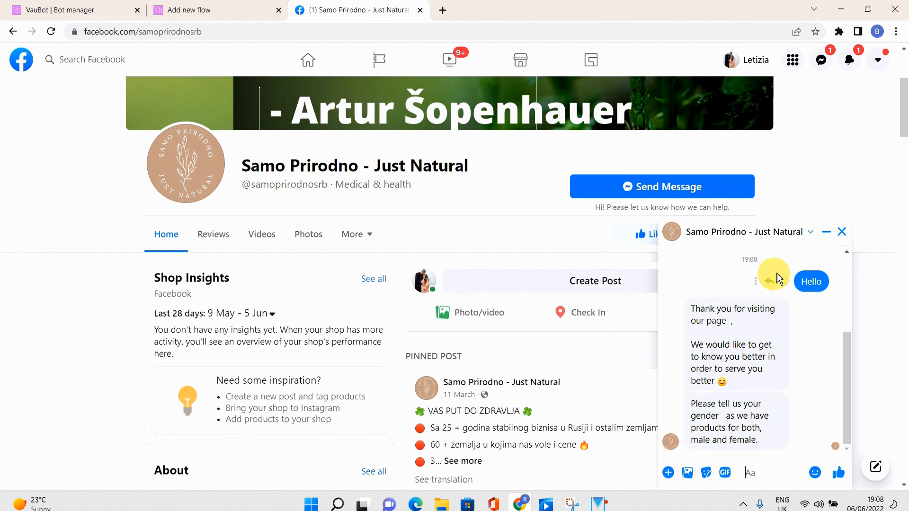
Answer the bot's questions with "Male", SPORT and the suggested email address, and close the chat.
{"action": "type", "text": "Male"}
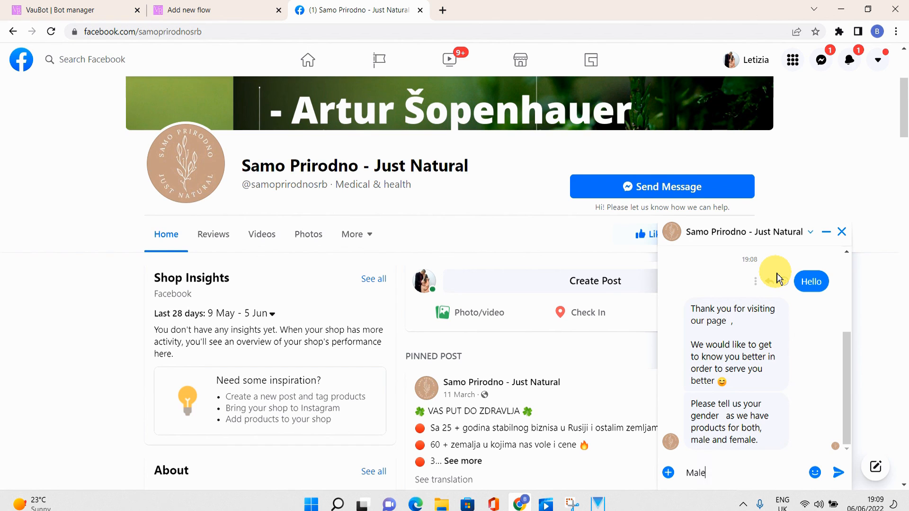
{"action": "key", "text": "Return"}
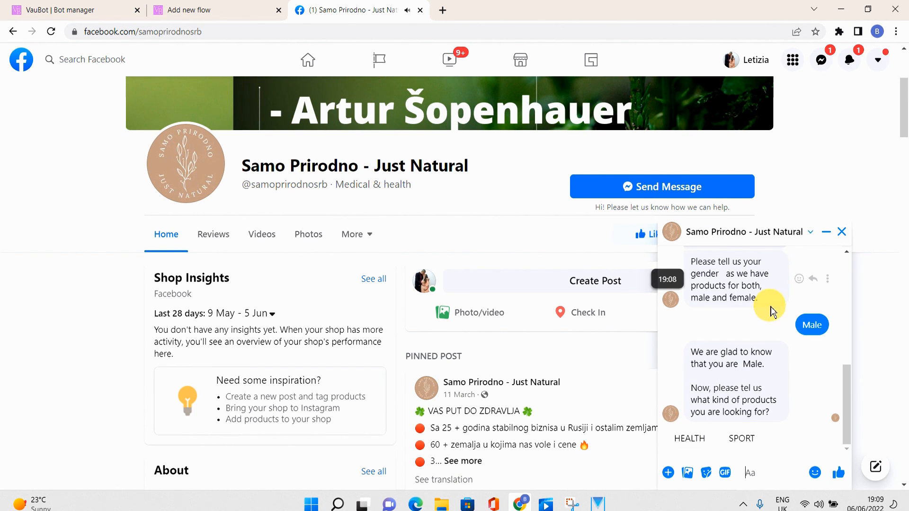
{"action": "left_click", "coordinate": [746, 440]}
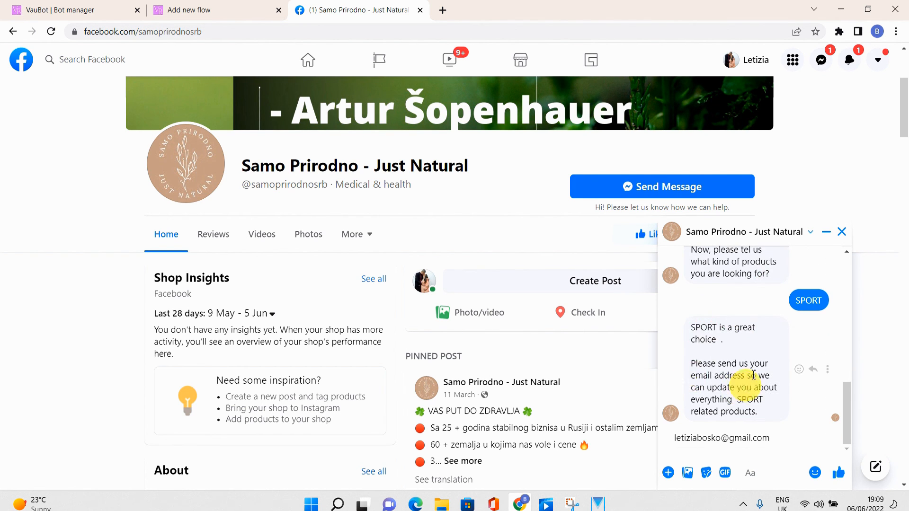
{"action": "left_click", "coordinate": [731, 444]}
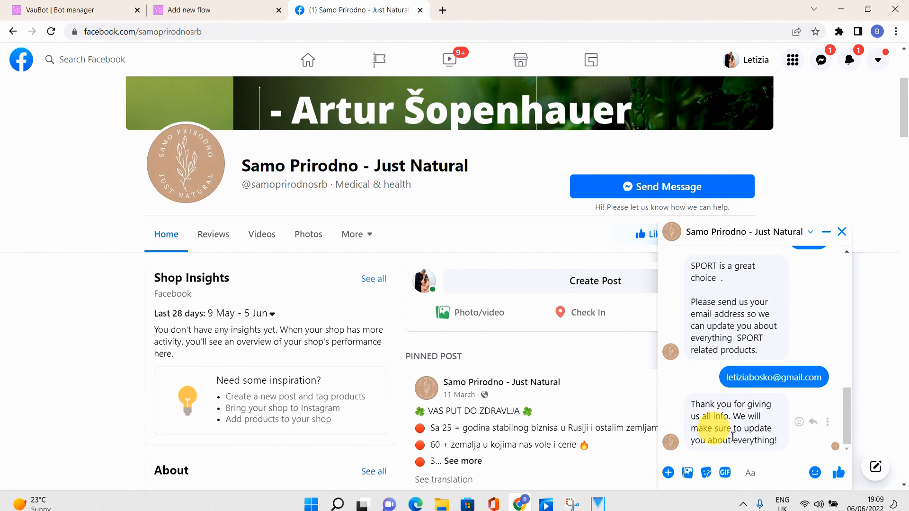
{"action": "left_click", "coordinate": [841, 232]}
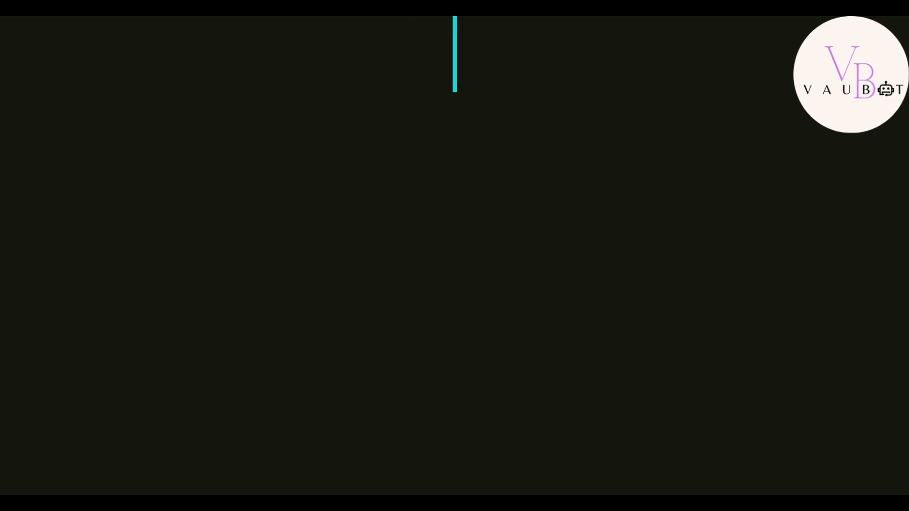